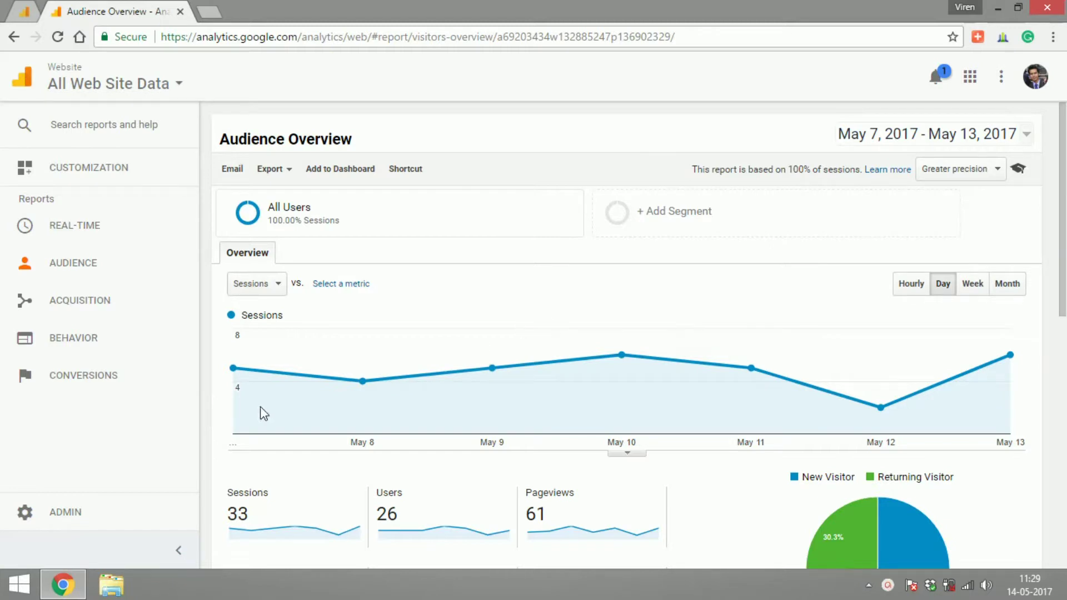
# Open the Administration page from the ADMIN link in the sidebar
pyautogui.click(81, 511)
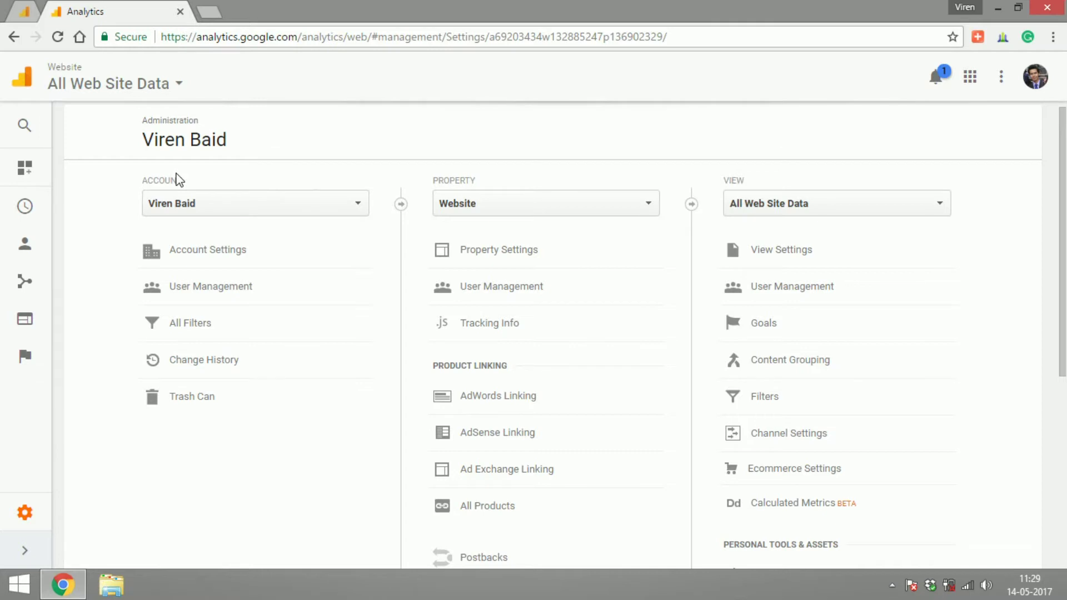
pyautogui.click(469, 204)
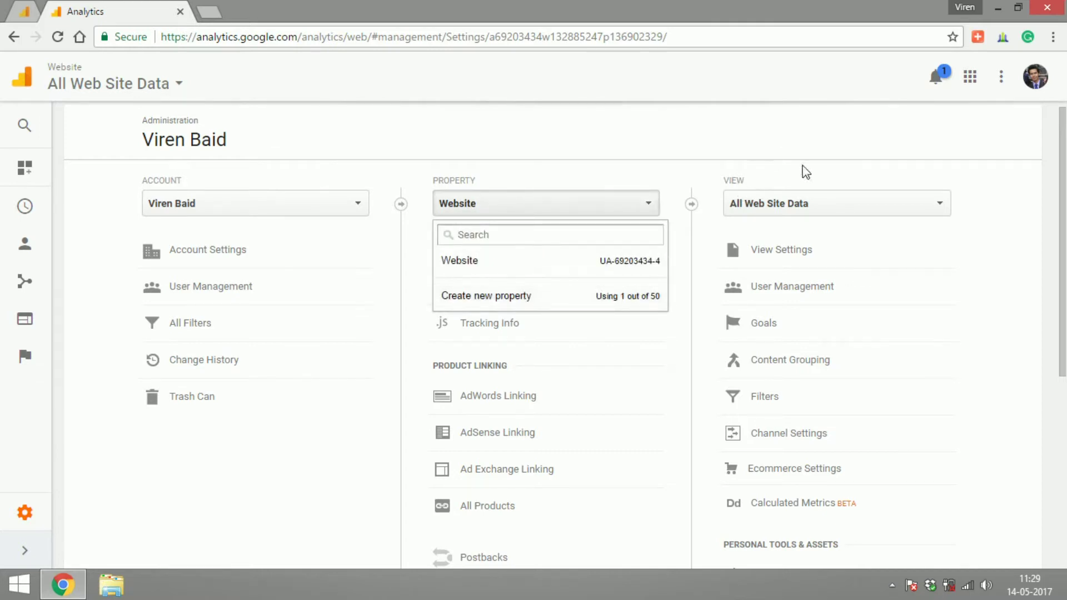
pyautogui.click(803, 206)
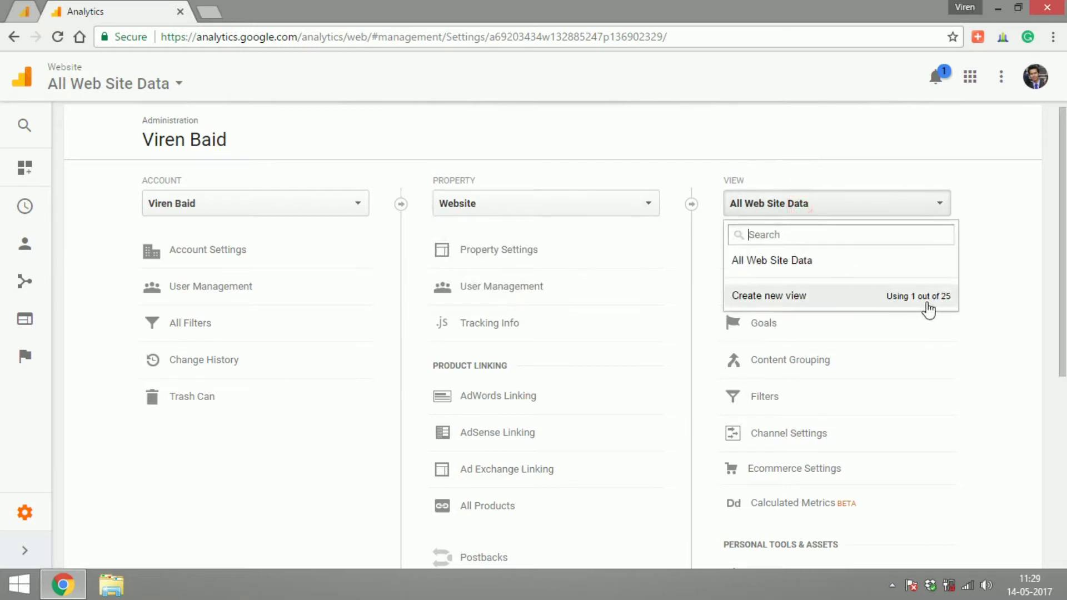
pyautogui.click(1019, 332)
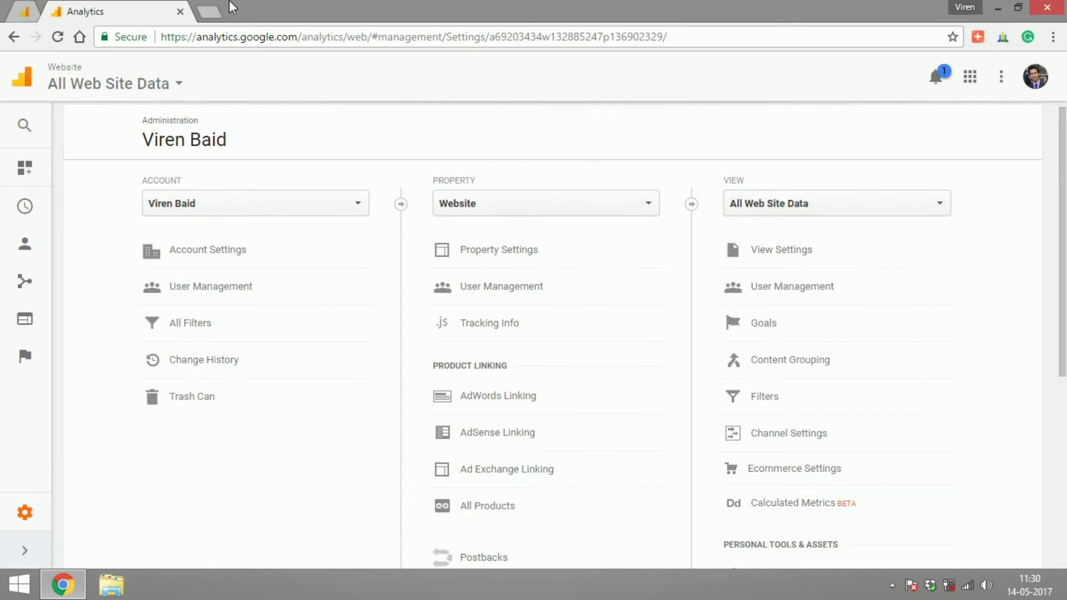
# Load virenbaid.com in a new tab and open its Social Media Marketing and Analytics categories in new tabs
pyautogui.click(209, 13)
pyautogui.write('viren')
pyautogui.press('Return')
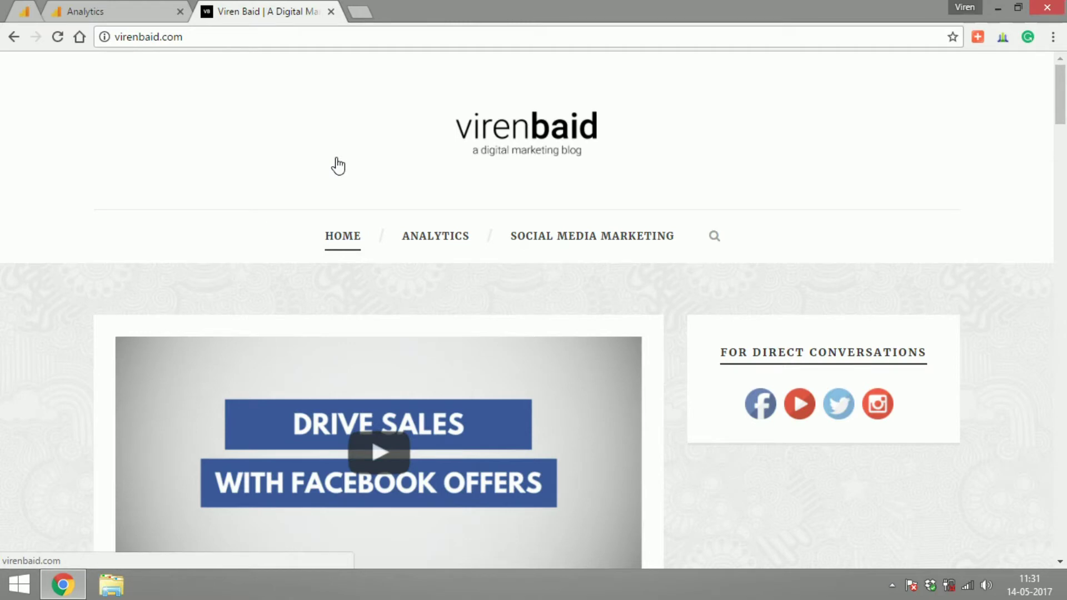
pyautogui.middleClick(562, 234)
pyautogui.middleClick(429, 236)
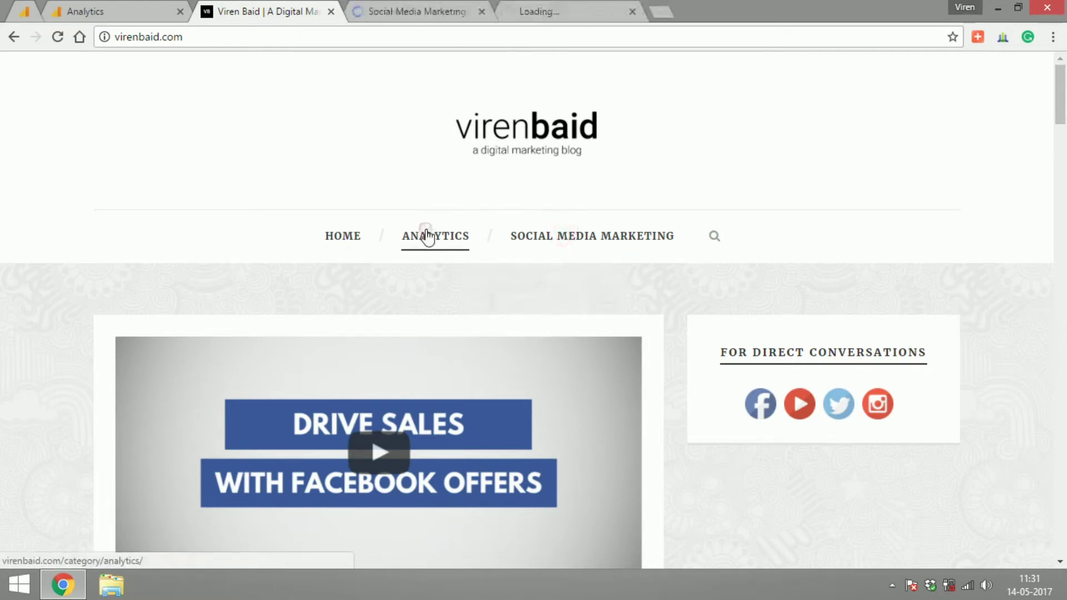
# Look over both category pages, then go back to the Google Analytics tab
pyautogui.click(409, 7)
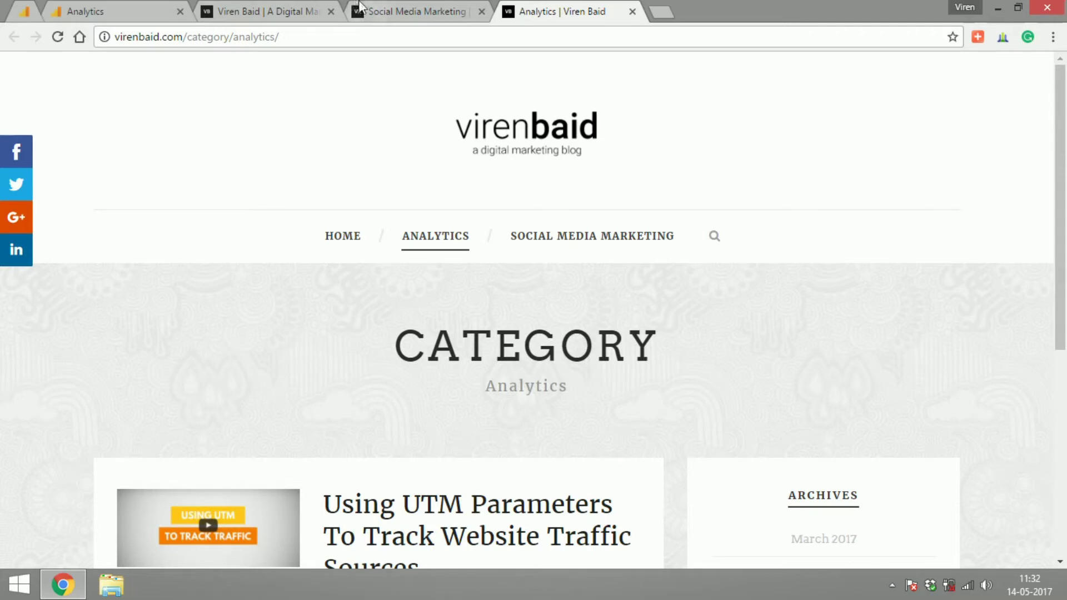
pyautogui.click(375, 10)
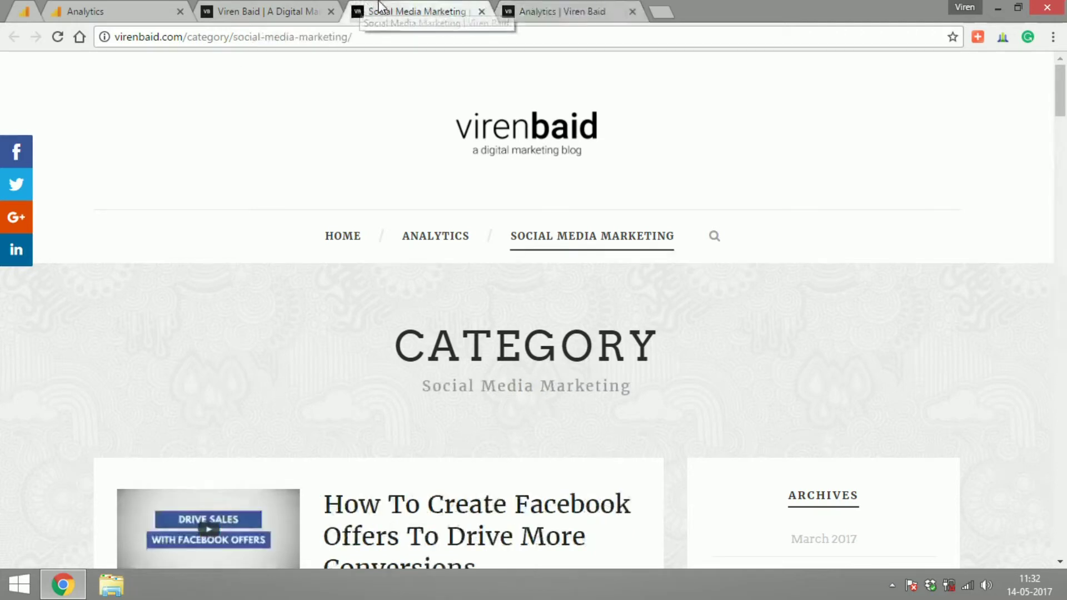
pyautogui.click(502, 10)
pyautogui.click(142, 9)
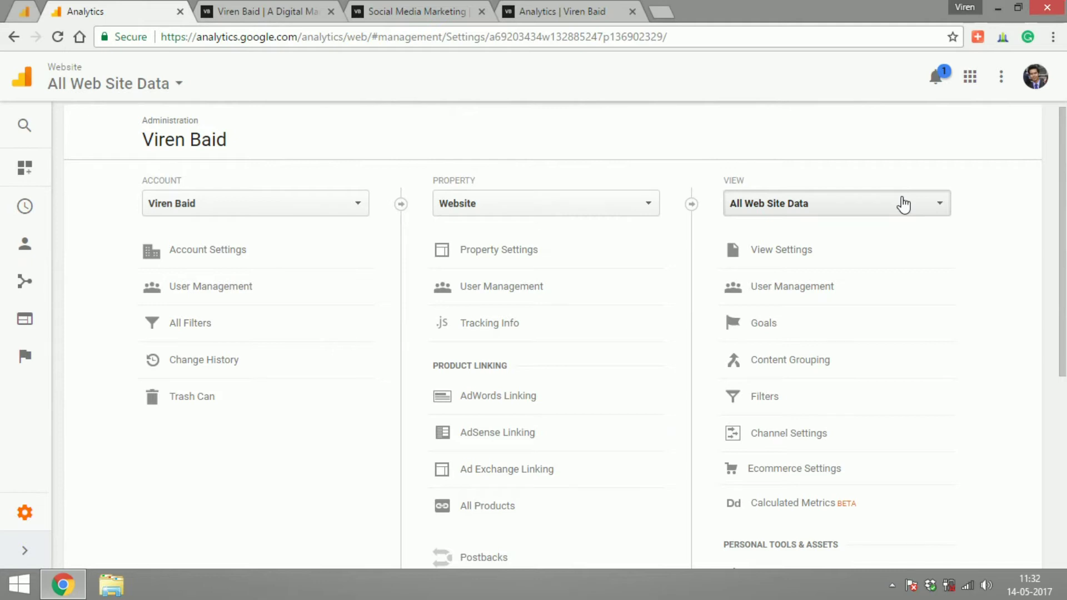
# Change the All Web Site Data view's name to 'Raw Data' in View Settings and save
pyautogui.click(822, 250)
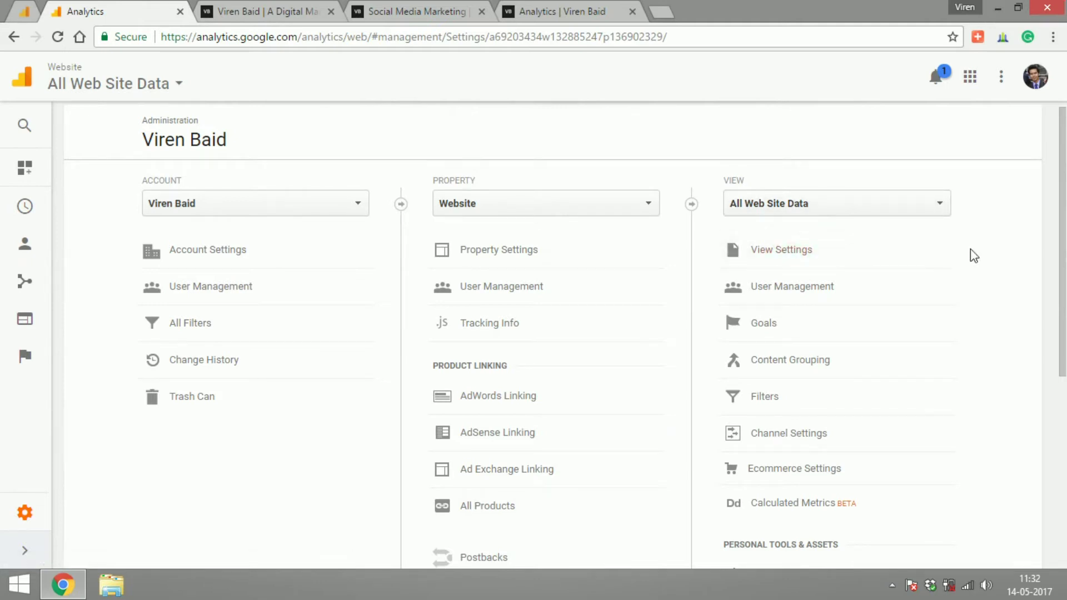
pyautogui.click(792, 205)
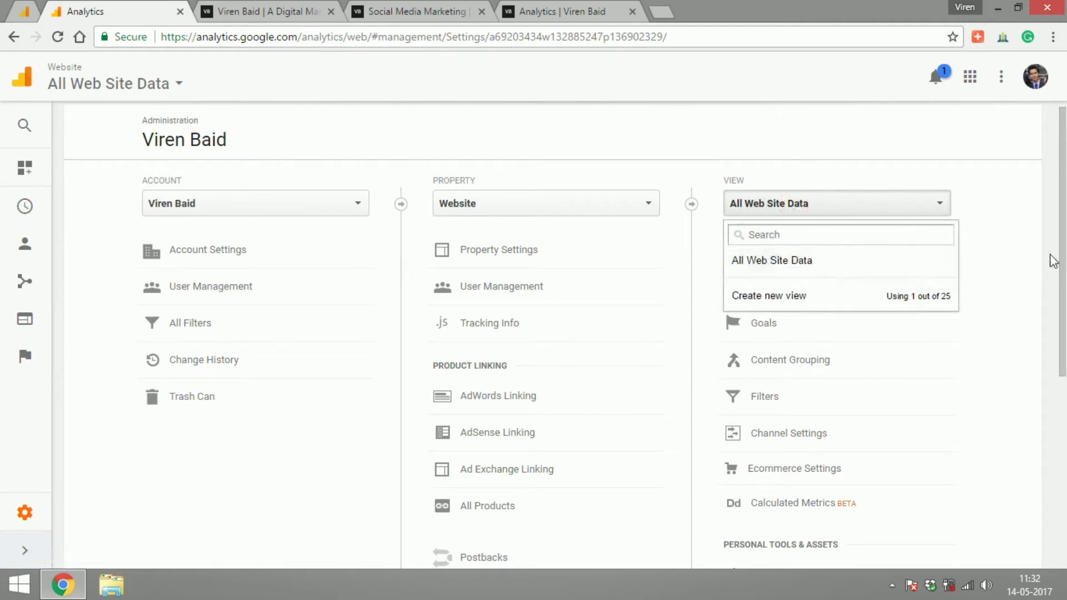
pyautogui.click(992, 261)
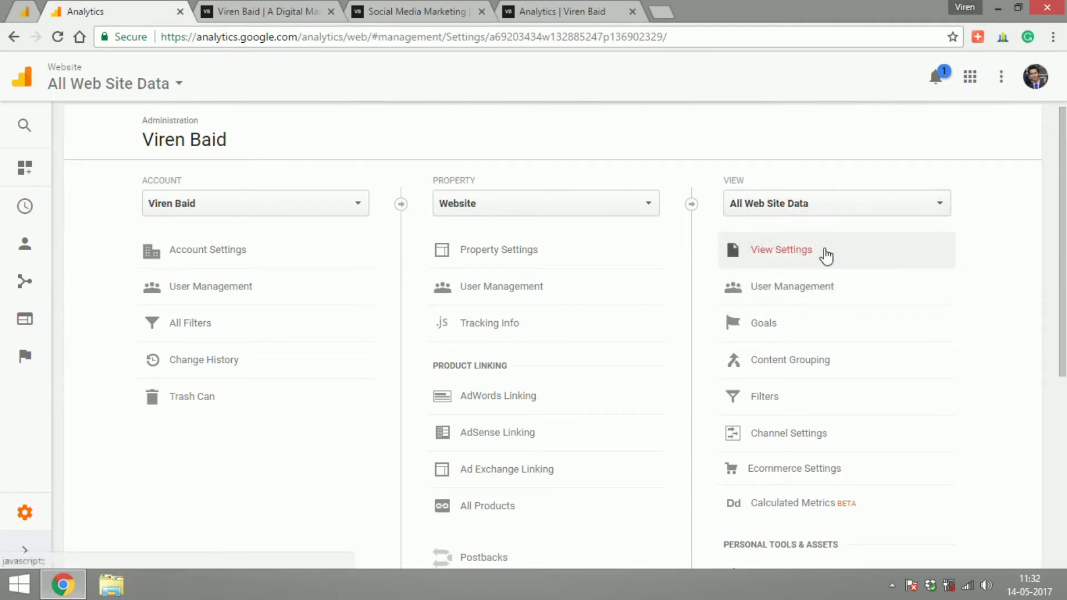
pyautogui.click(842, 256)
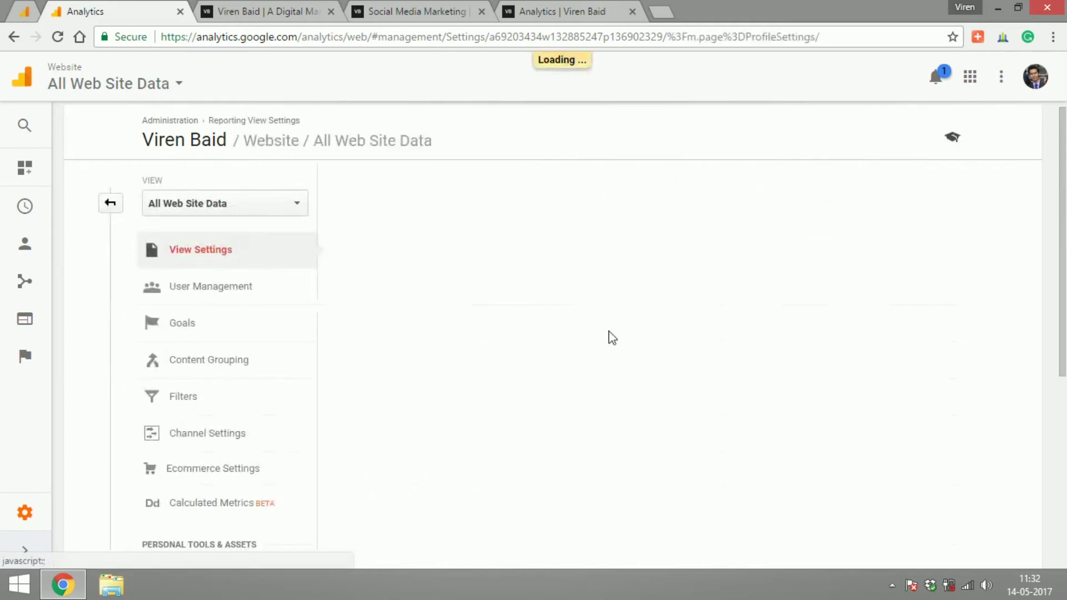
pyautogui.moveTo(446, 312); pyautogui.dragTo(256, 325)
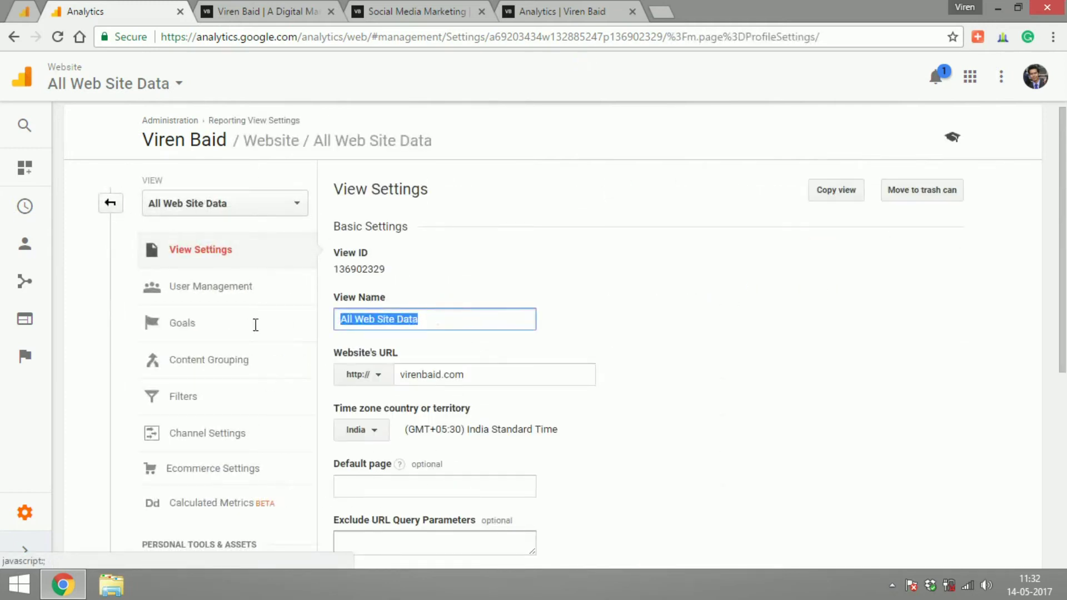
pyautogui.write('Raw Data')
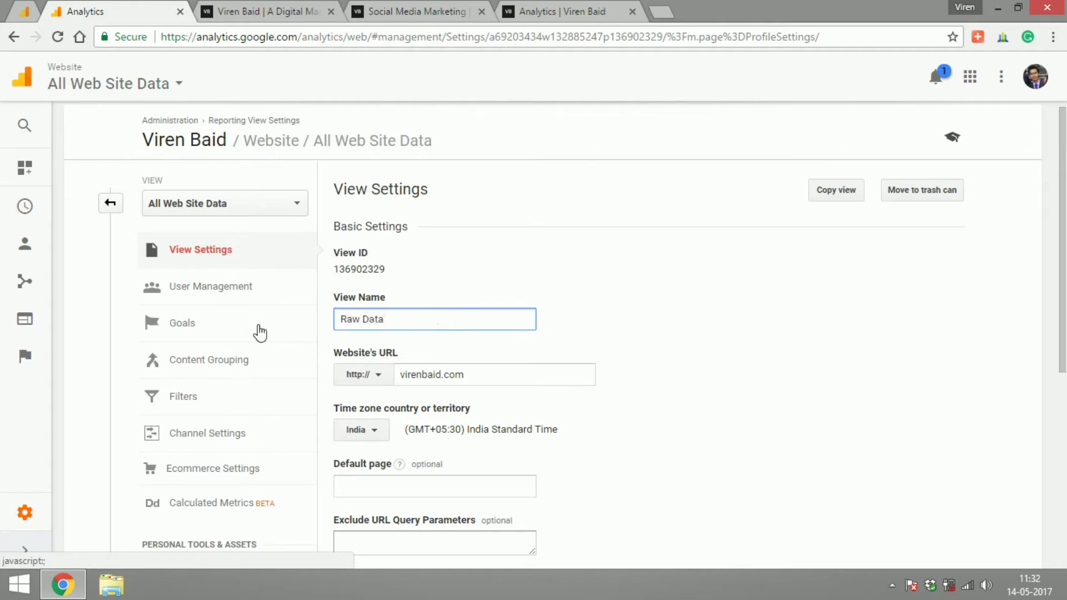
pyautogui.scroll(-3, 1060, 321)
pyautogui.scroll(-3, 1060, 321)
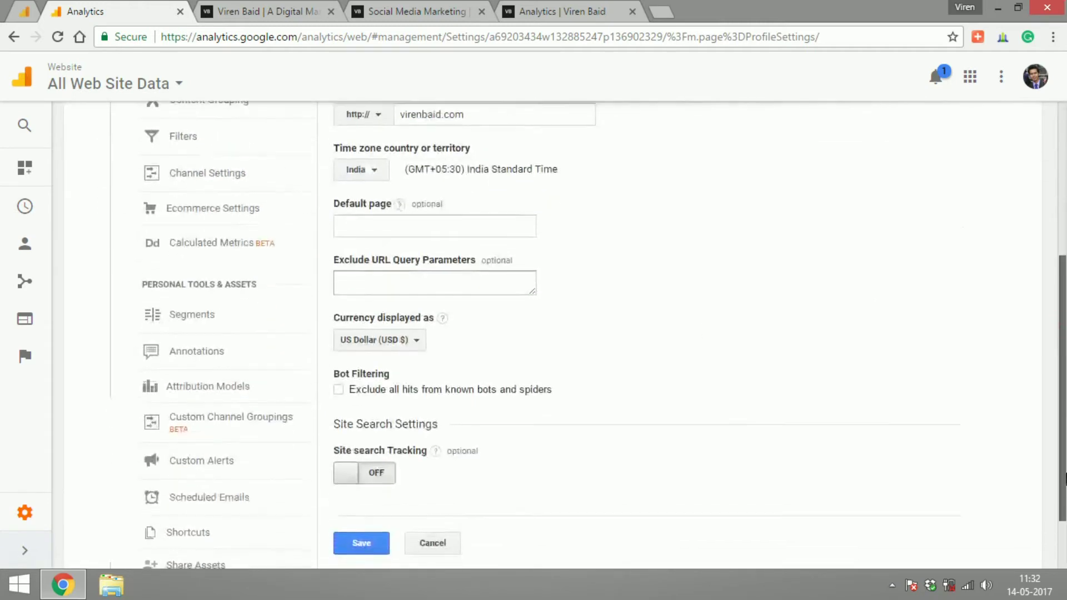
pyautogui.click(356, 503)
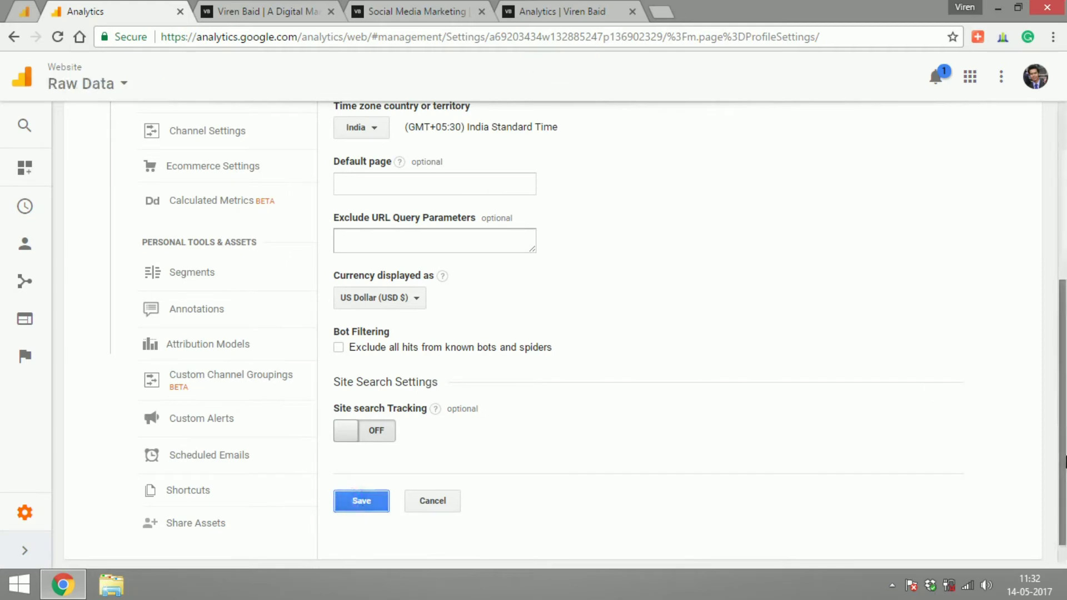
pyautogui.scroll(6, 1064, 253)
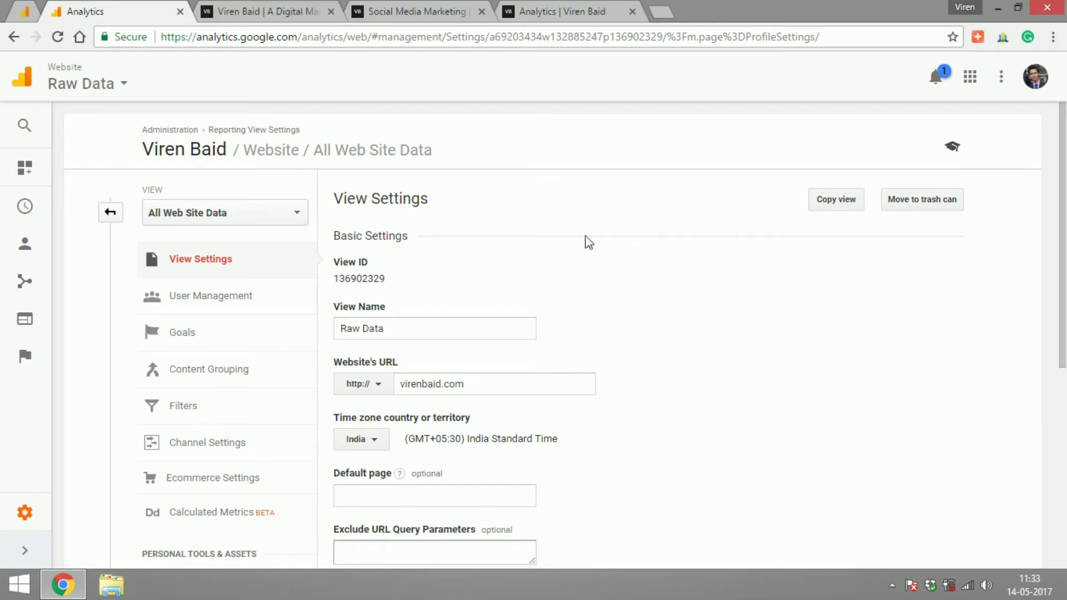
# Copy the Raw Data view as a new view named 'Test View'
pyautogui.click(832, 206)
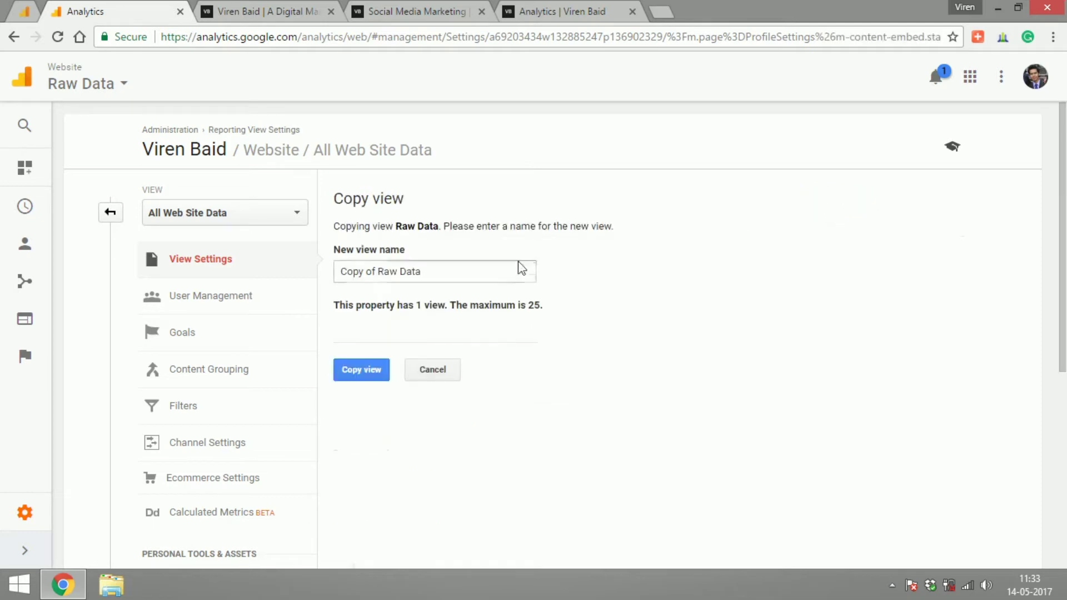
pyautogui.tripleClick(485, 280)
pyautogui.write('Test ')
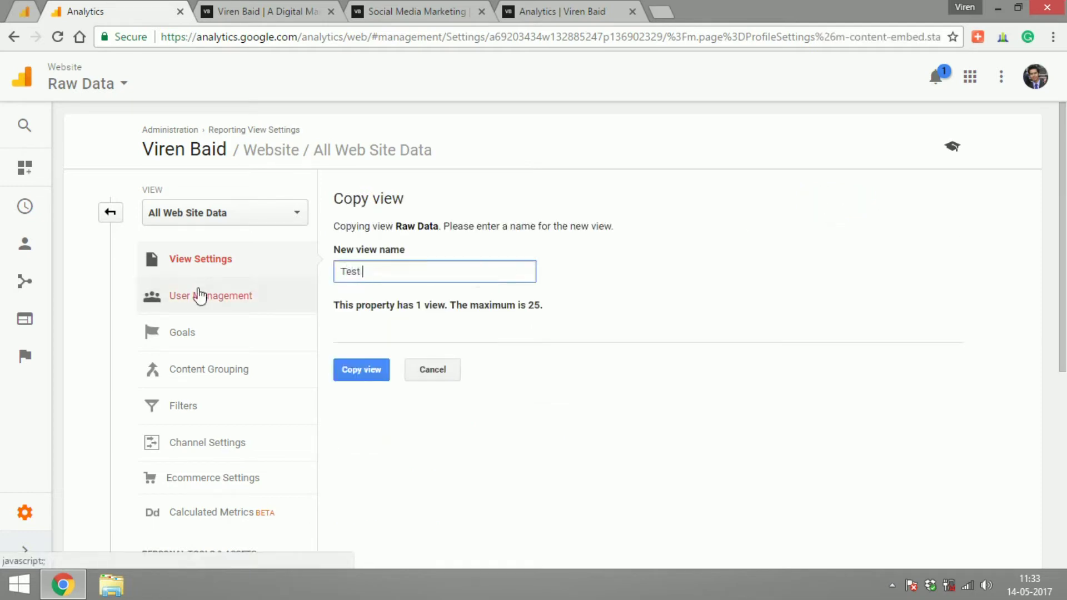
pyautogui.write('View')
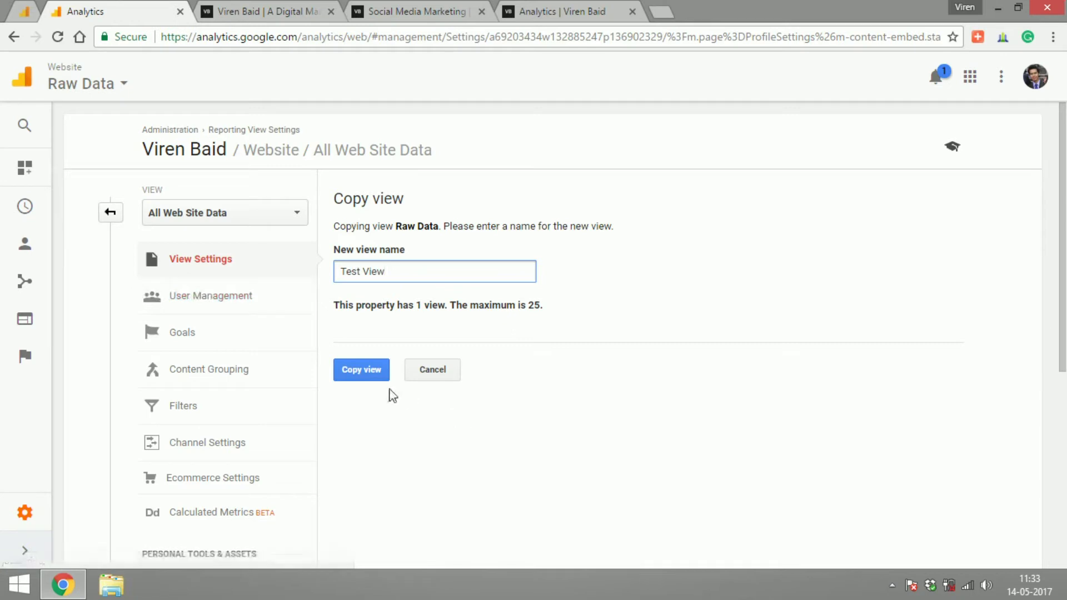
pyautogui.click(371, 370)
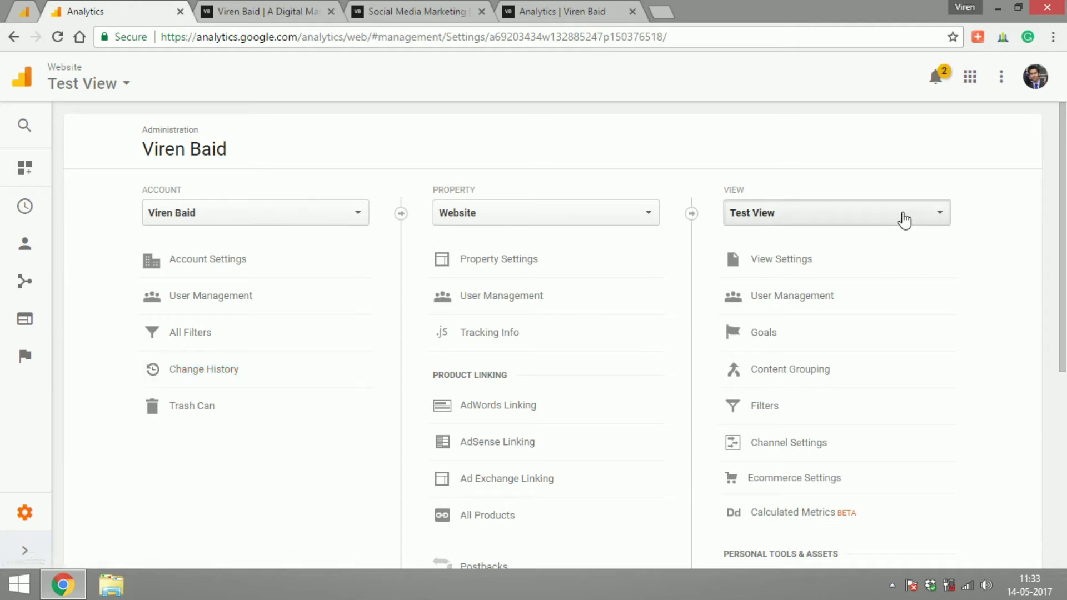
# In Test View's settings, enable excluding hits from known bots and spiders, and save
pyautogui.click(798, 259)
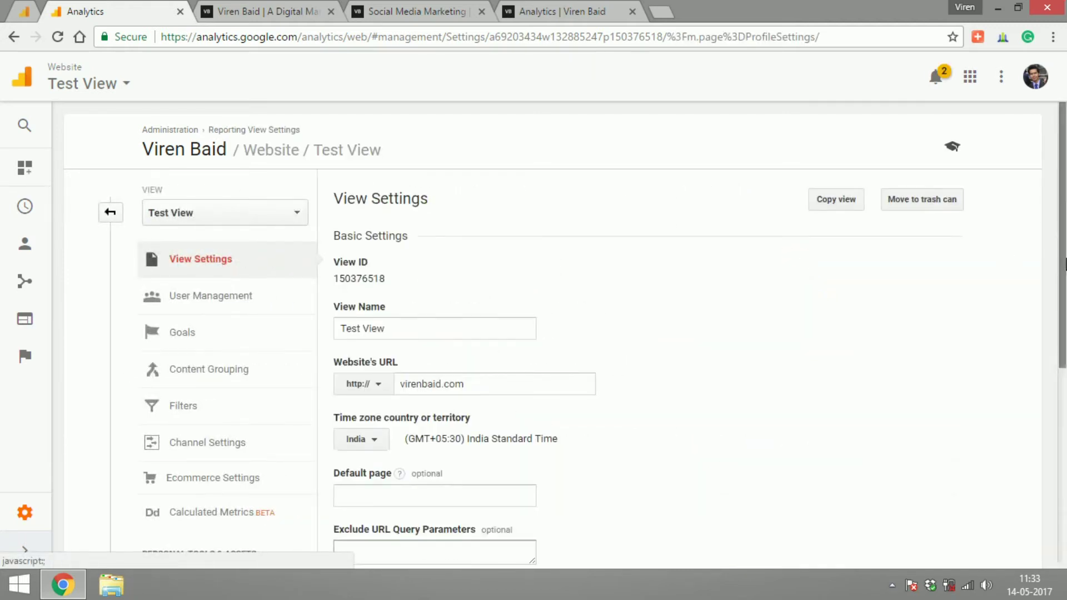
pyautogui.moveTo(1064, 264); pyautogui.dragTo(1064, 443)
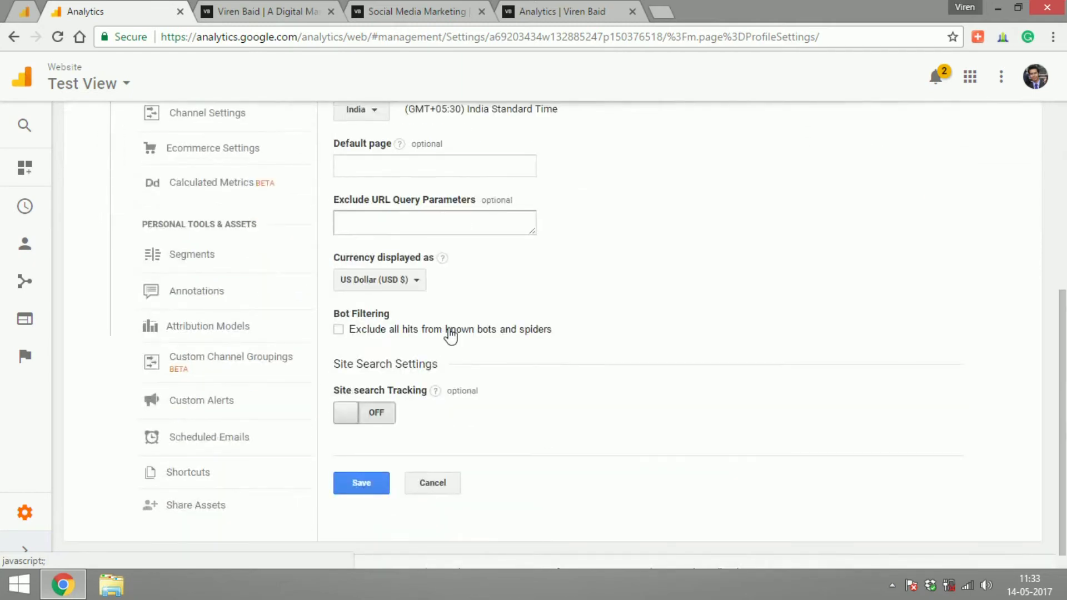
pyautogui.click(382, 333)
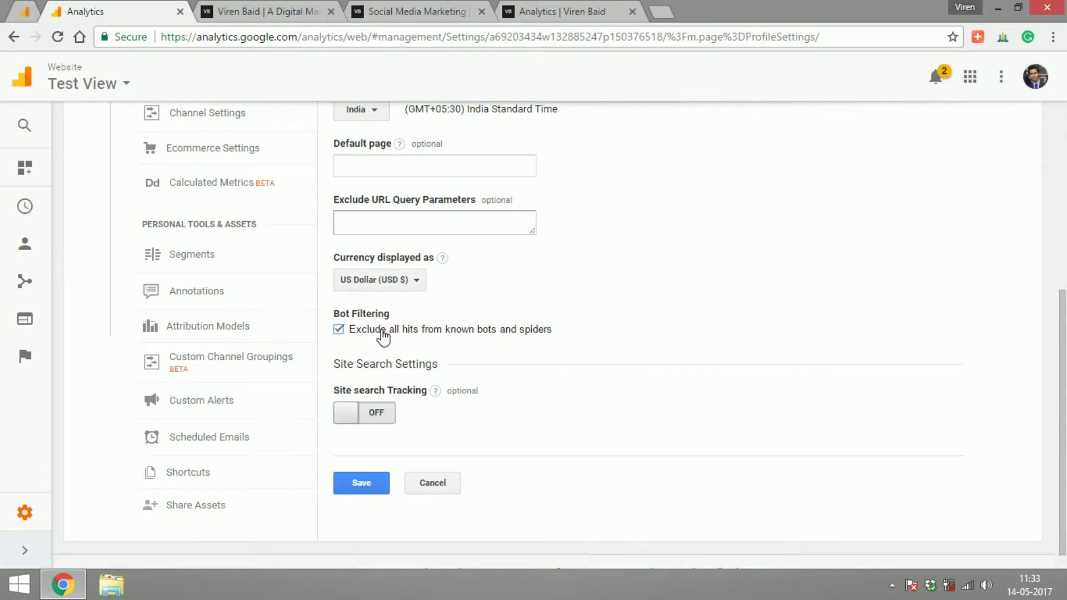
pyautogui.click(352, 492)
pyautogui.scroll(6, 1060, 411)
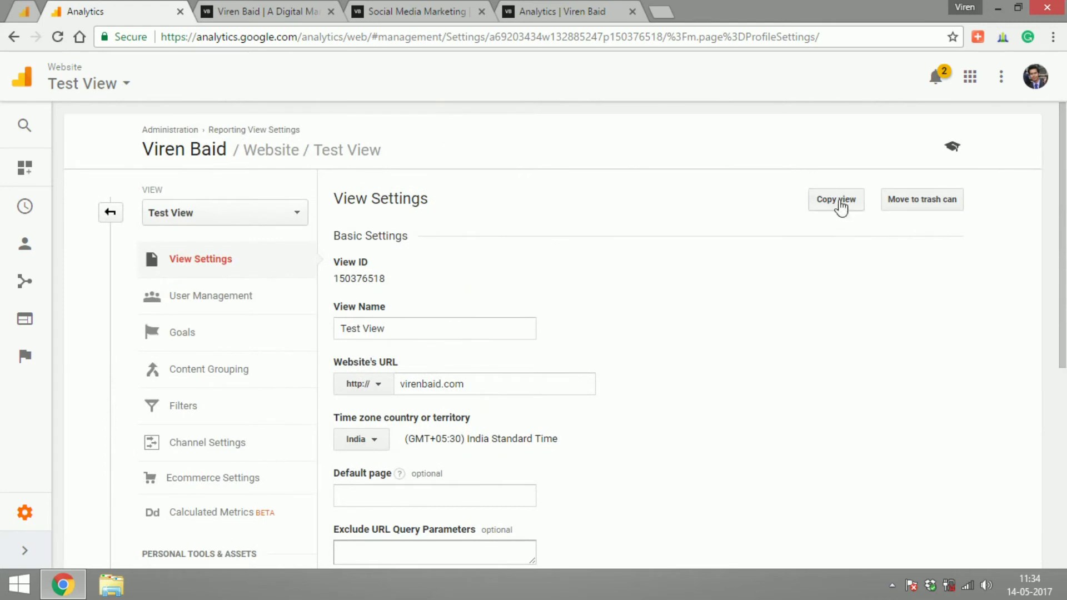
# Copy Test View as 'Master View' and confirm it appears in the view list
pyautogui.click(839, 201)
pyautogui.tripleClick(440, 266)
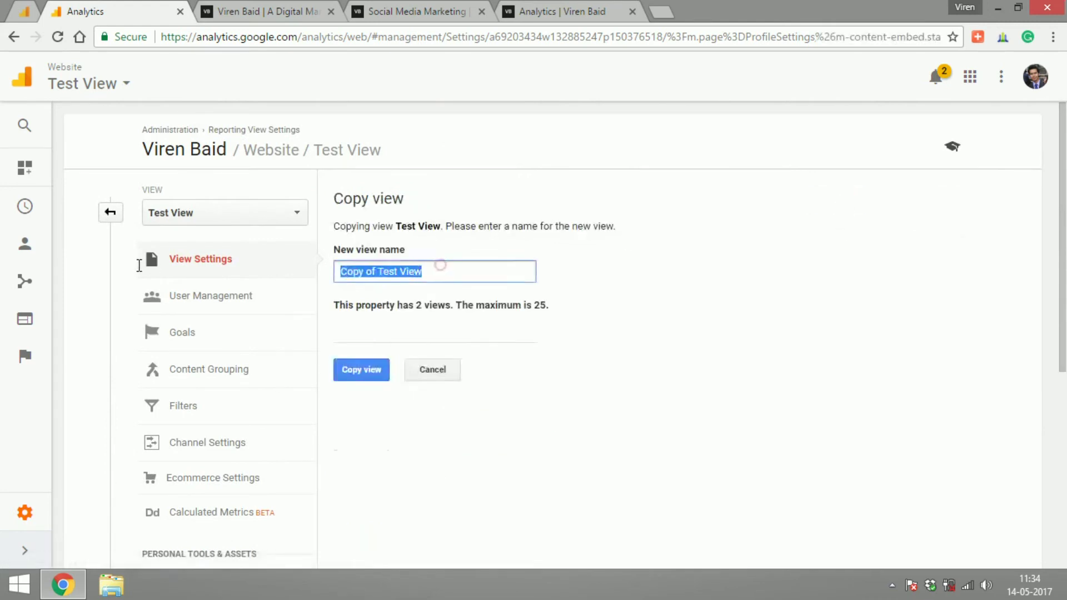
pyautogui.write('Master')
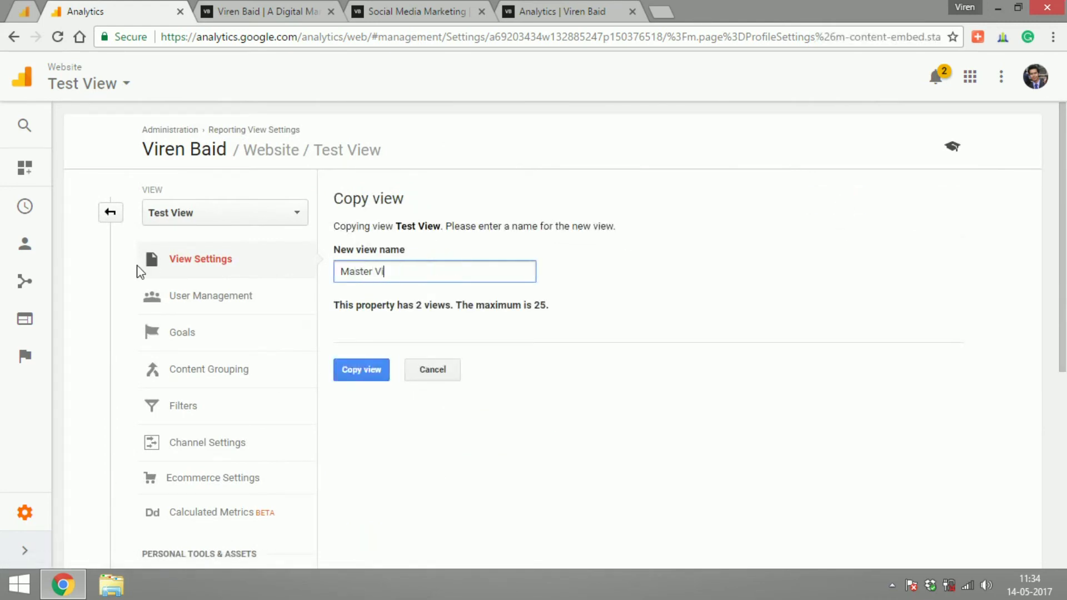
pyautogui.click(362, 374)
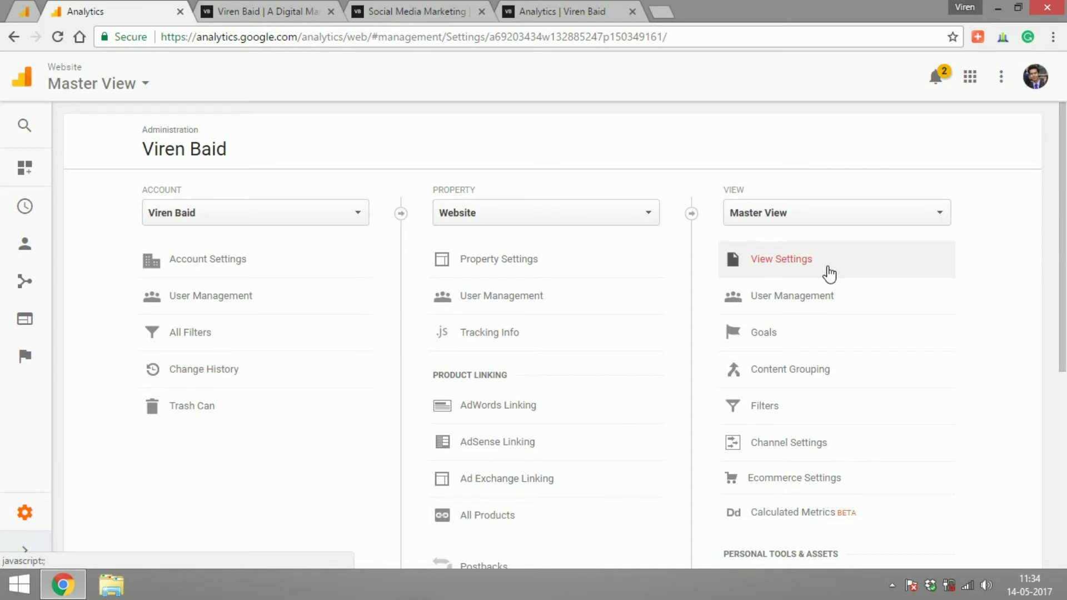
pyautogui.click(874, 216)
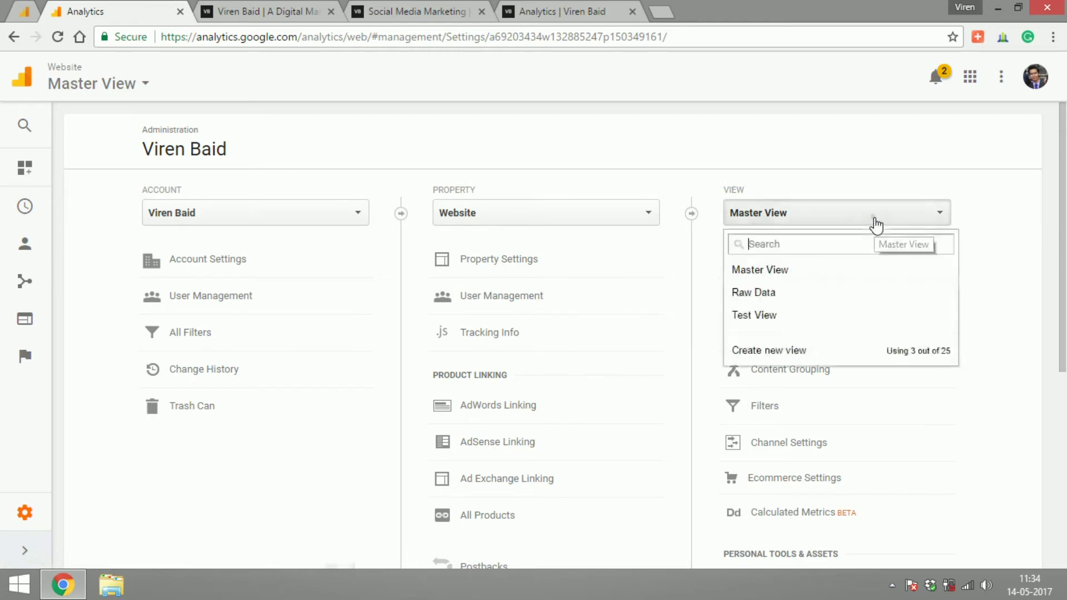
pyautogui.click(1022, 299)
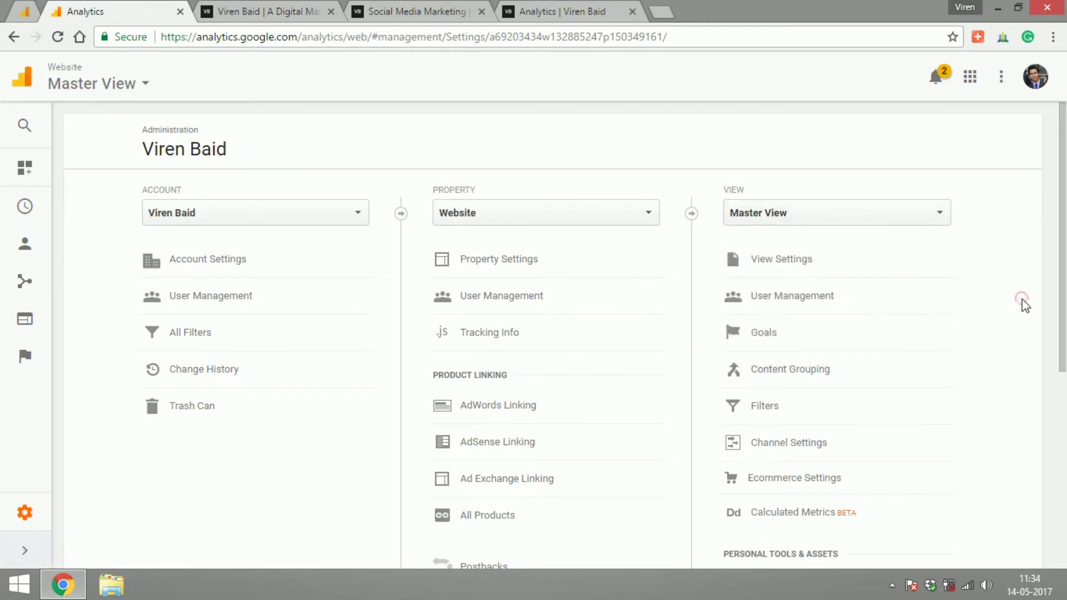
# Create a new website view 'Social Media Marketing' with India as the time zone country
pyautogui.click(866, 216)
pyautogui.click(771, 350)
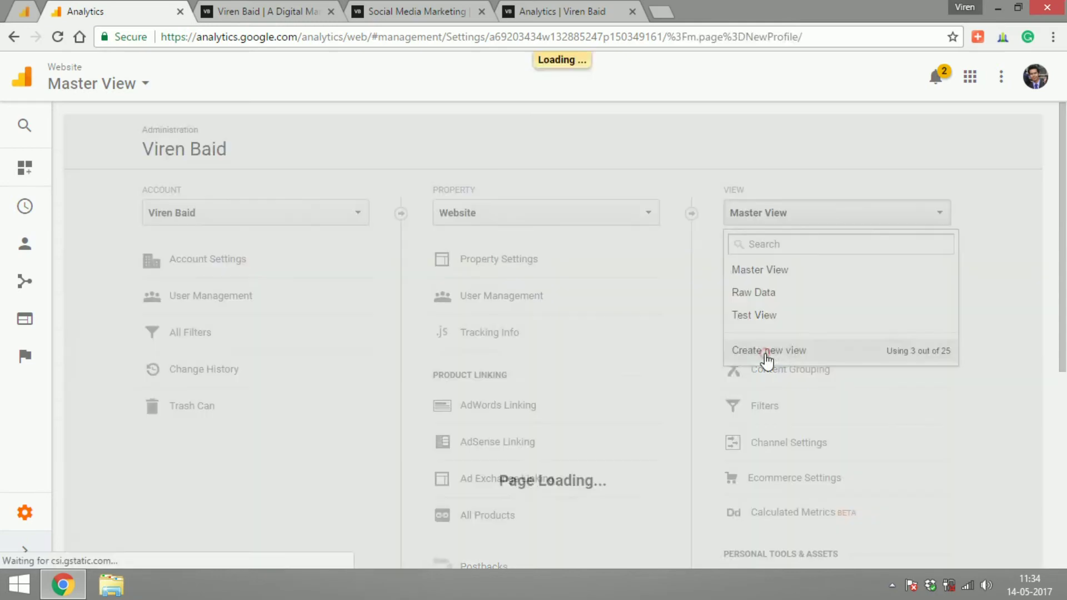
pyautogui.scroll(-2, 1043, 307)
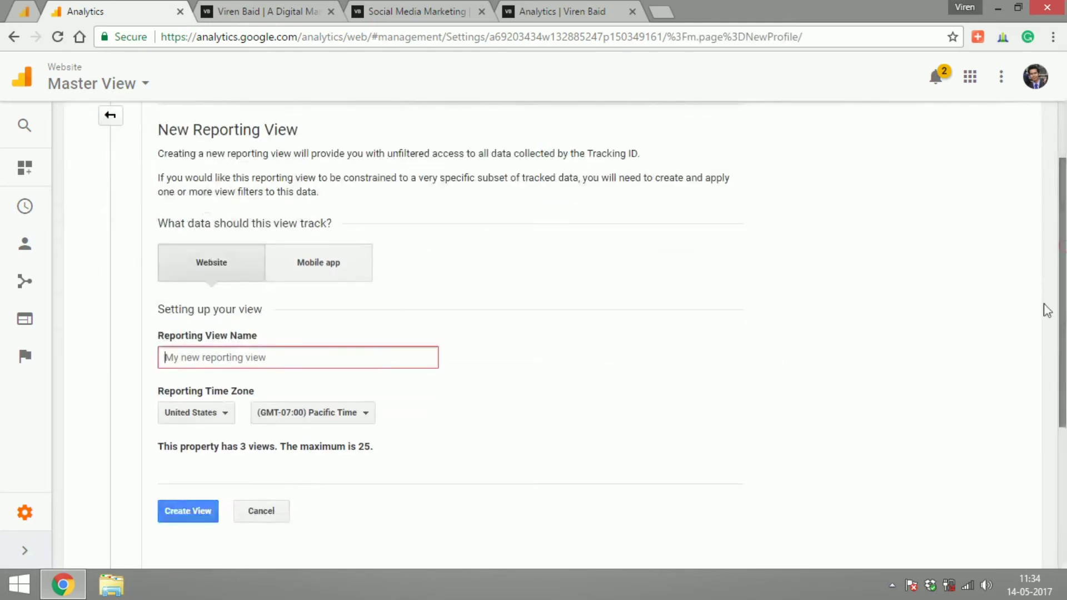
pyautogui.write('Social Media Marketing')
pyautogui.click(189, 414)
pyautogui.write('ind')
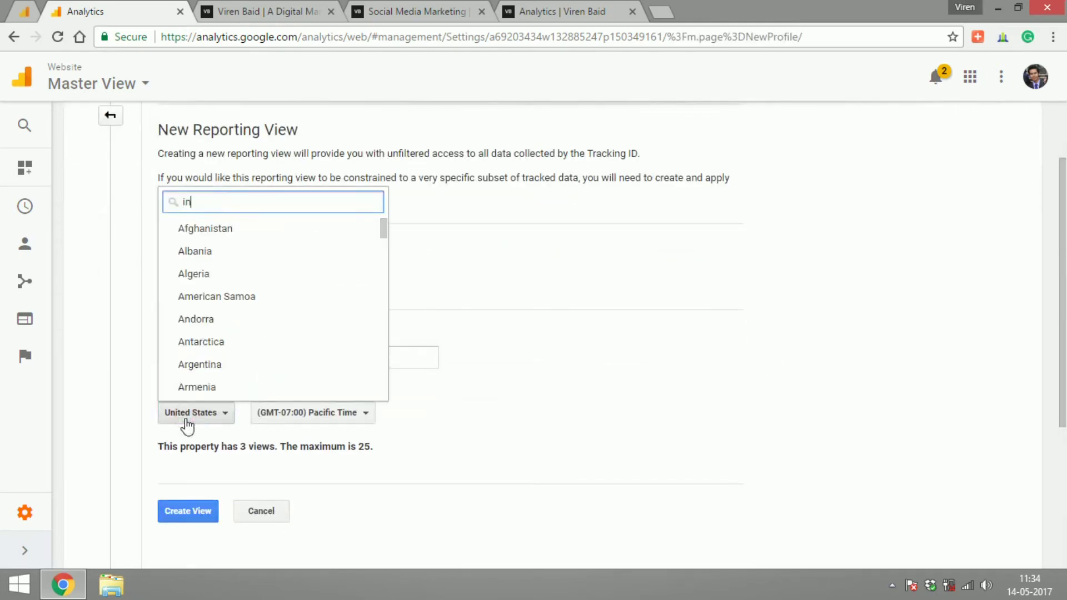
pyautogui.click(214, 257)
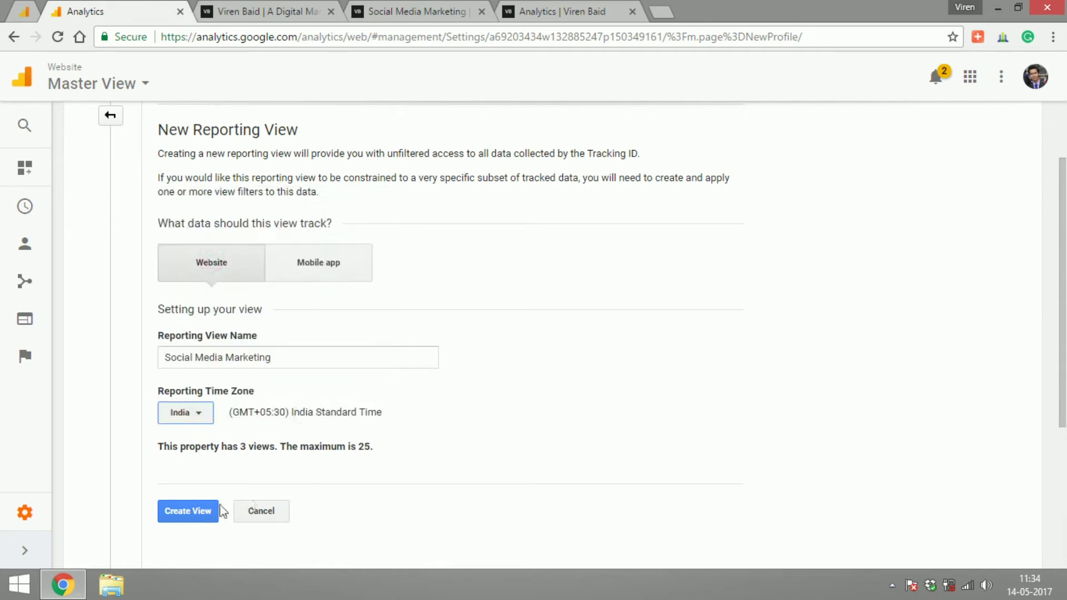
pyautogui.click(188, 514)
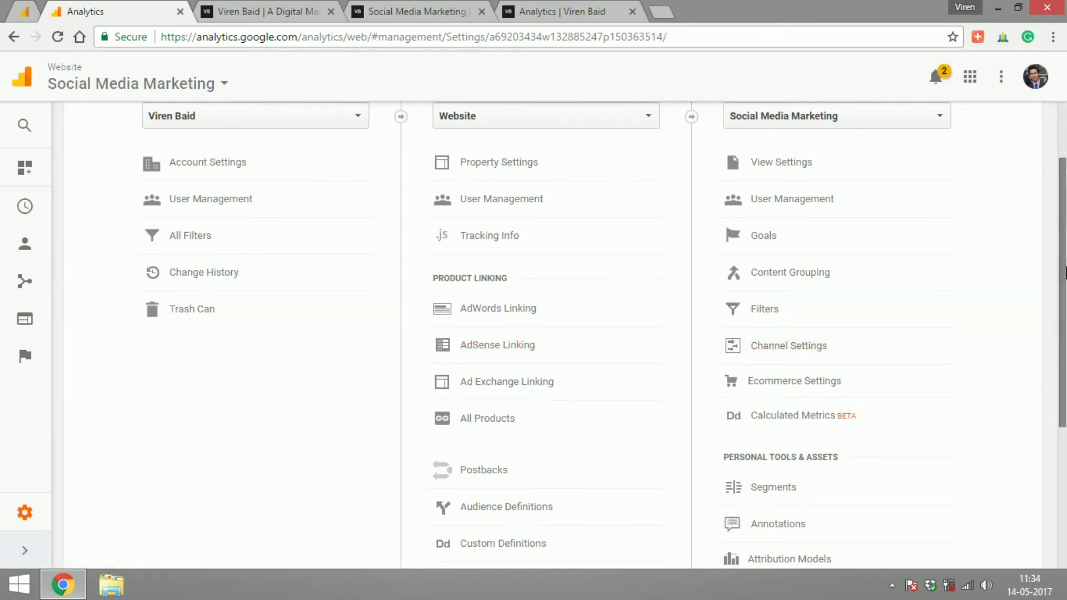
pyautogui.click(411, 10)
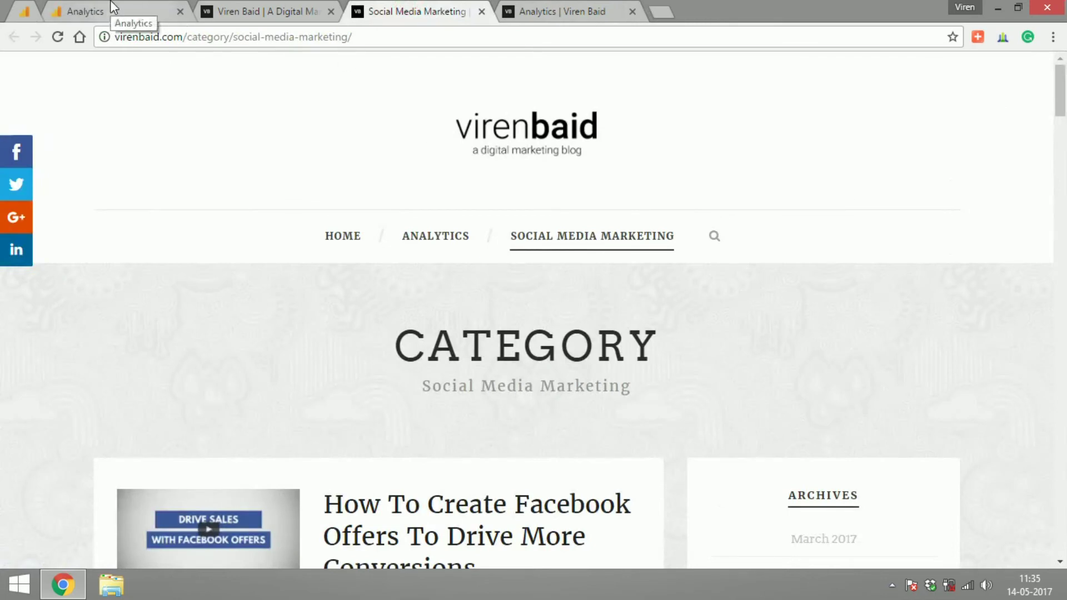
# Back in Analytics, open the Social Media Marketing view's Filters and start adding a new filter
pyautogui.click(77, 11)
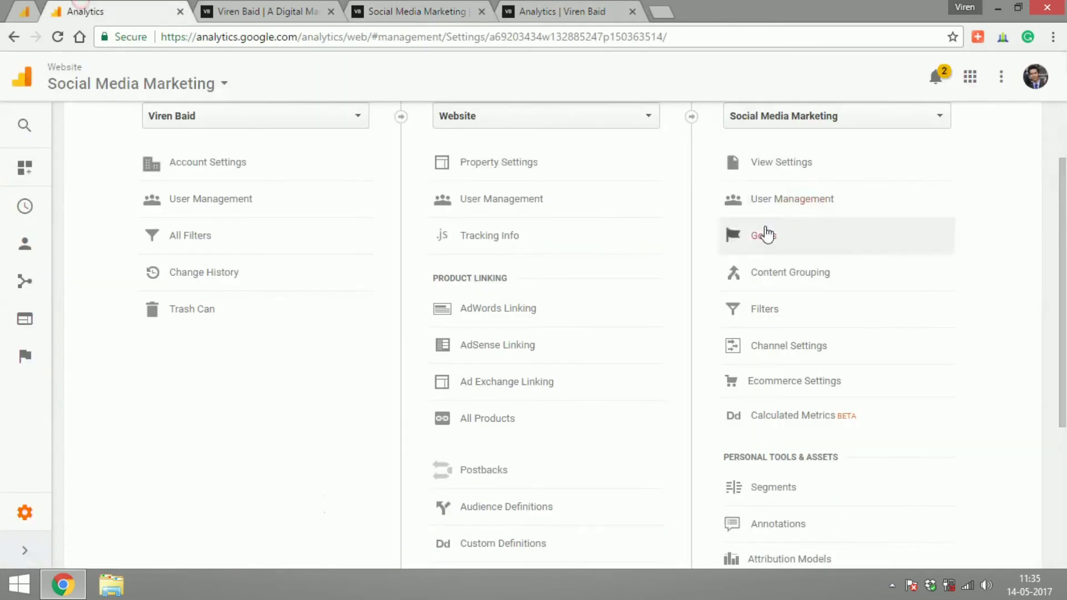
pyautogui.click(773, 311)
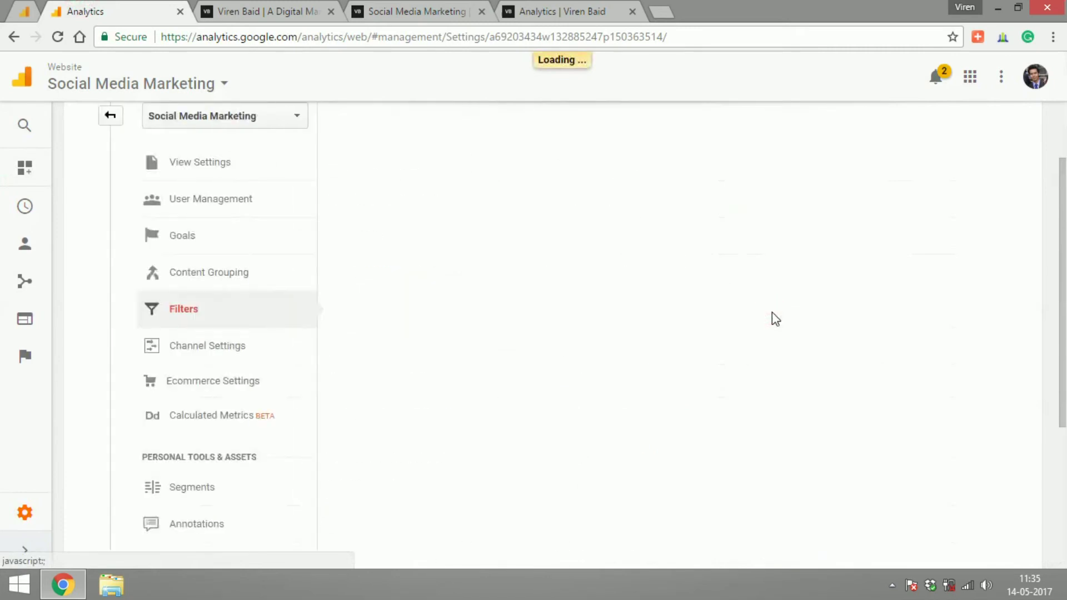
pyautogui.scroll(2, 1064, 321)
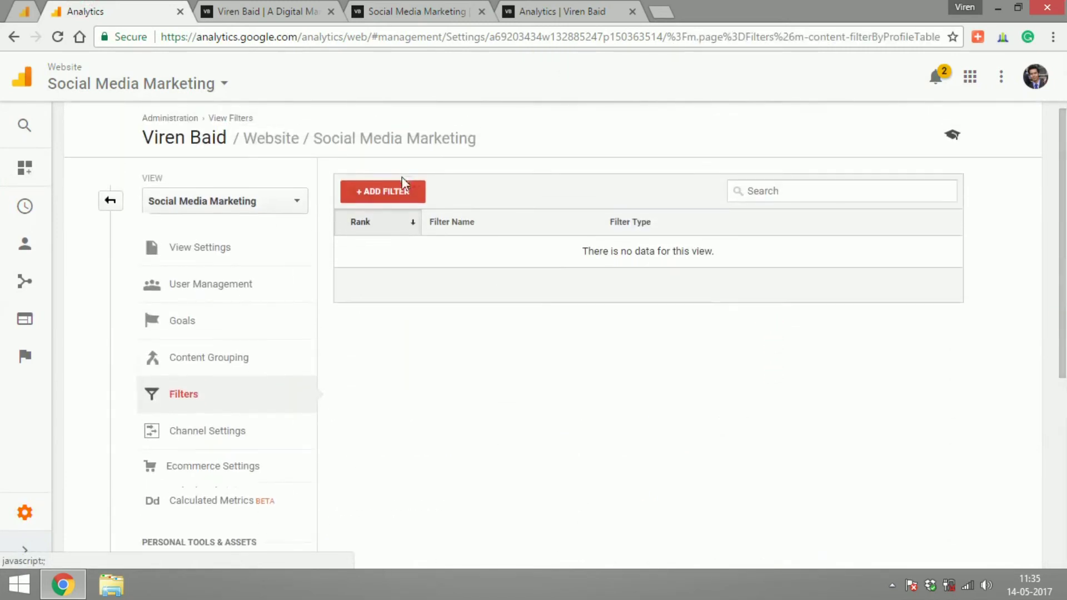
pyautogui.click(402, 191)
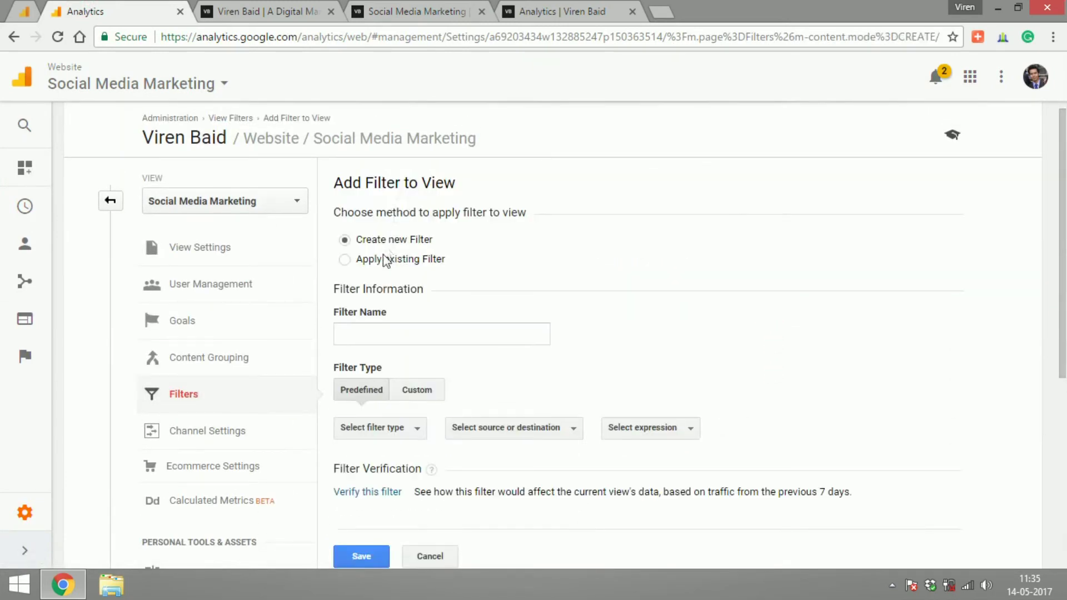
# Name the filter Social Media Traffic: Include only, traffic to the subdirectories, that are equal to
pyautogui.click(362, 329)
pyautogui.write('Social Media Traffic')
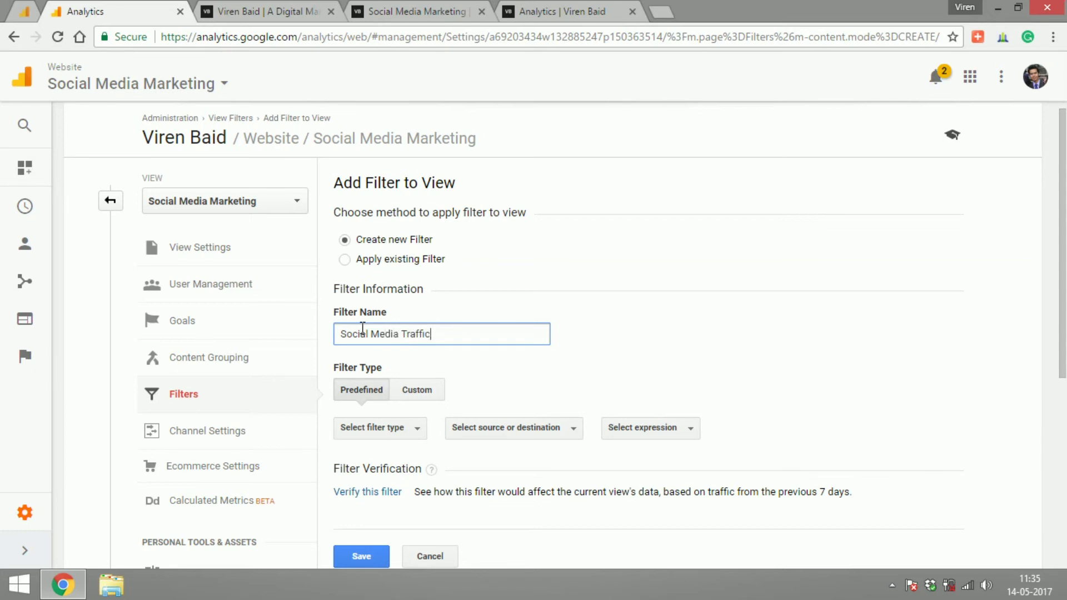
pyautogui.scroll(-1, 695, 406)
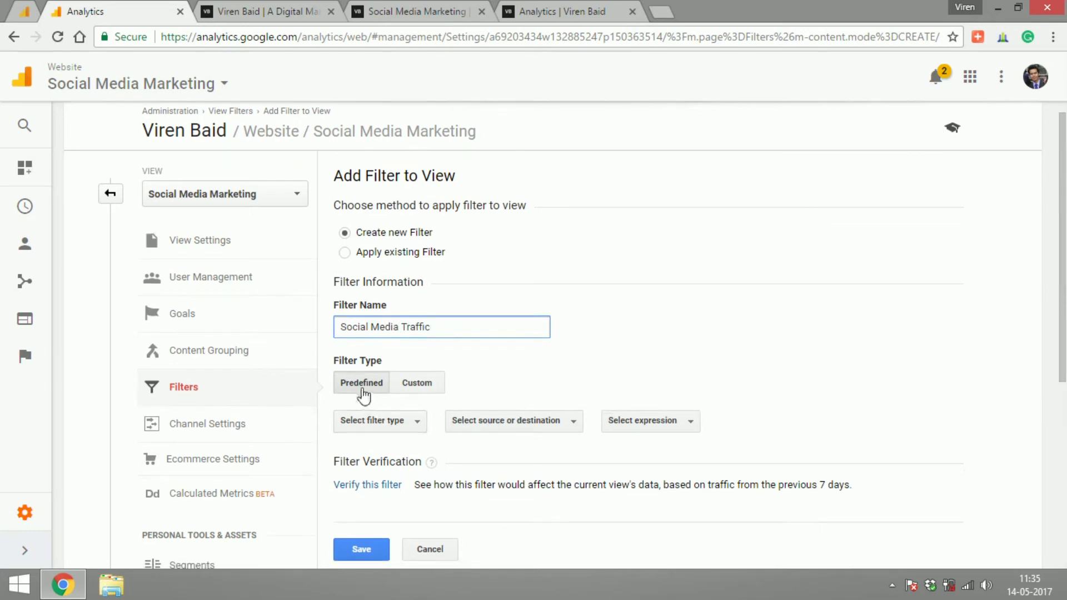
pyautogui.click(376, 429)
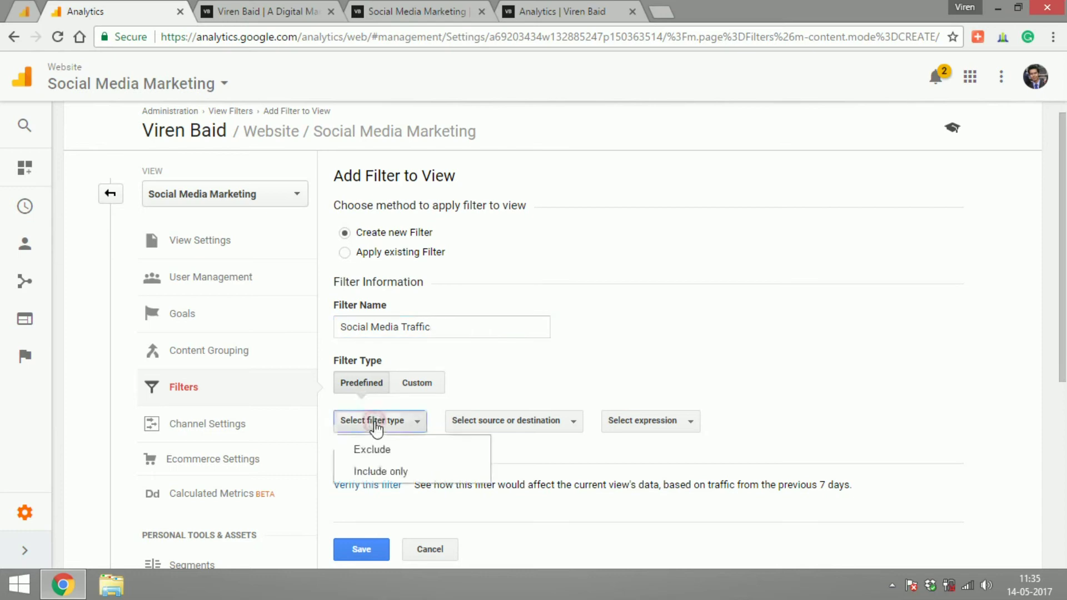
pyautogui.click(379, 472)
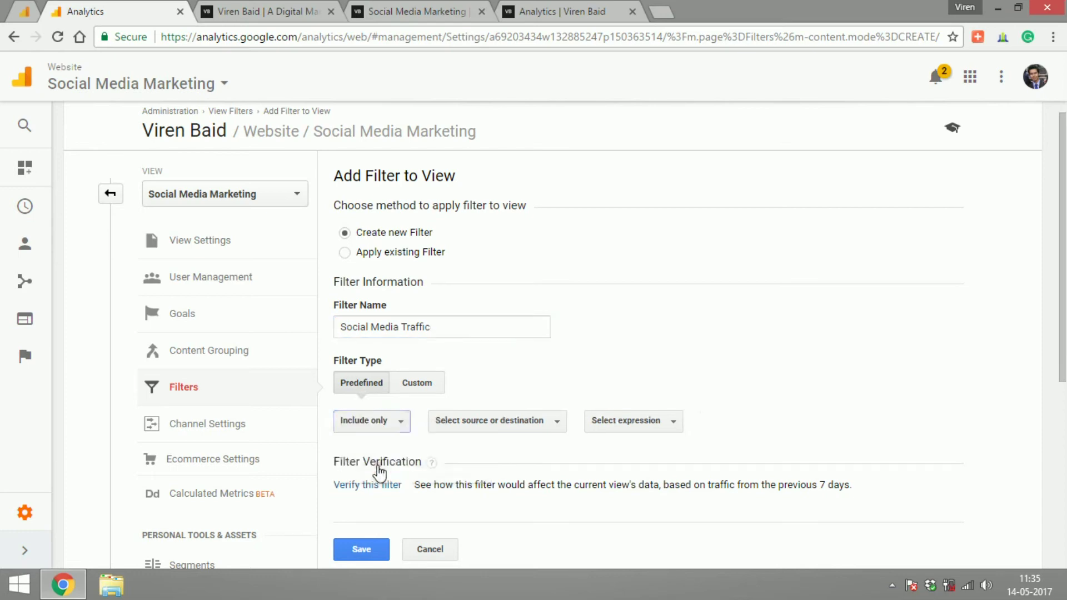
pyautogui.click(509, 425)
pyautogui.scroll(-1, 452, 388)
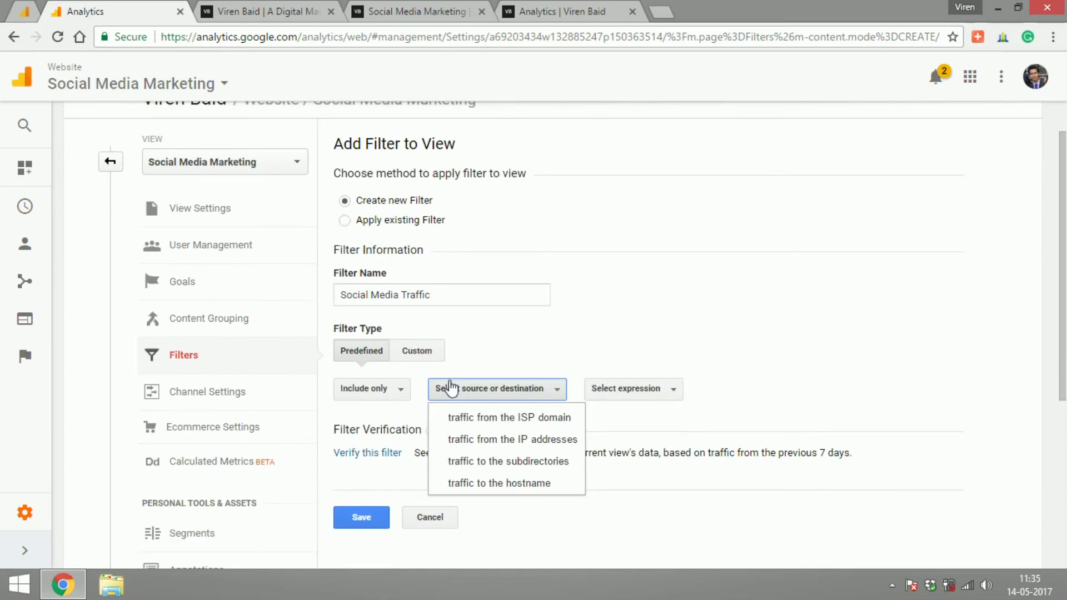
pyautogui.click(461, 462)
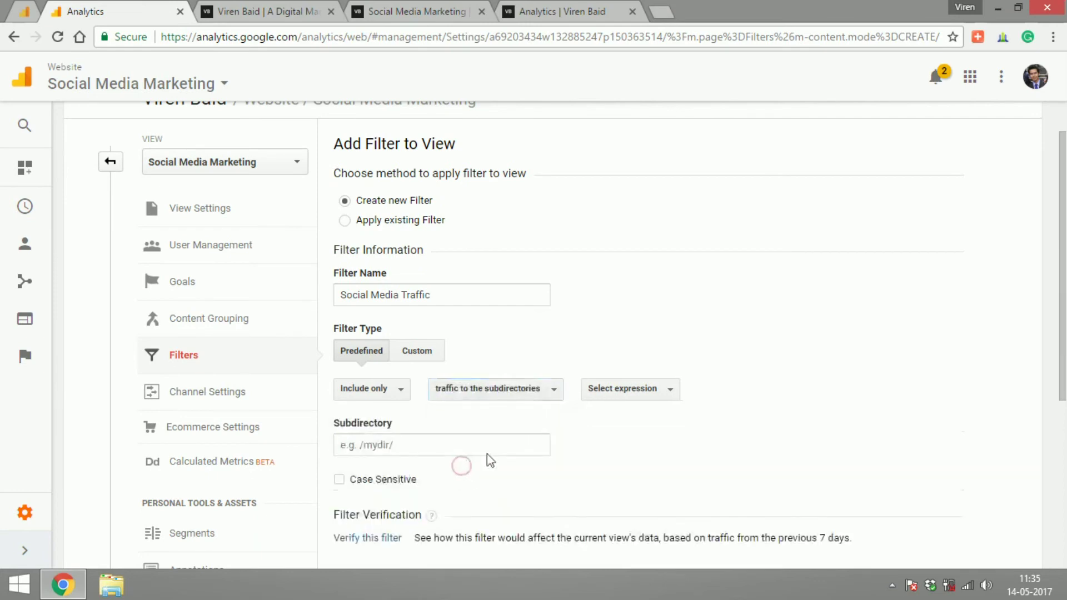
pyautogui.click(631, 391)
pyautogui.click(625, 417)
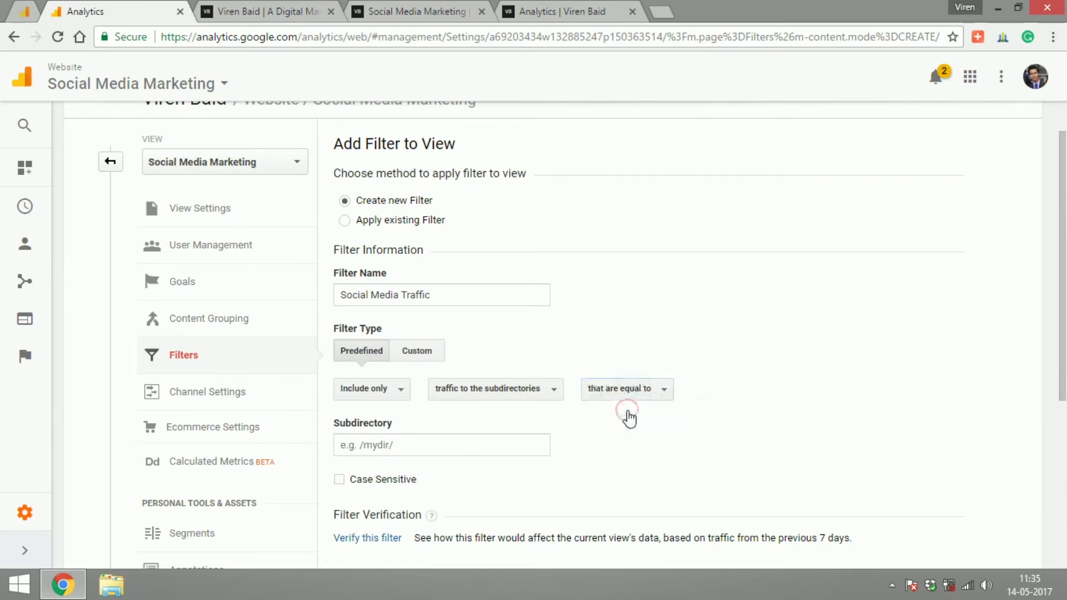
# Copy the social media category path from the blog tab's address bar
pyautogui.click(374, 10)
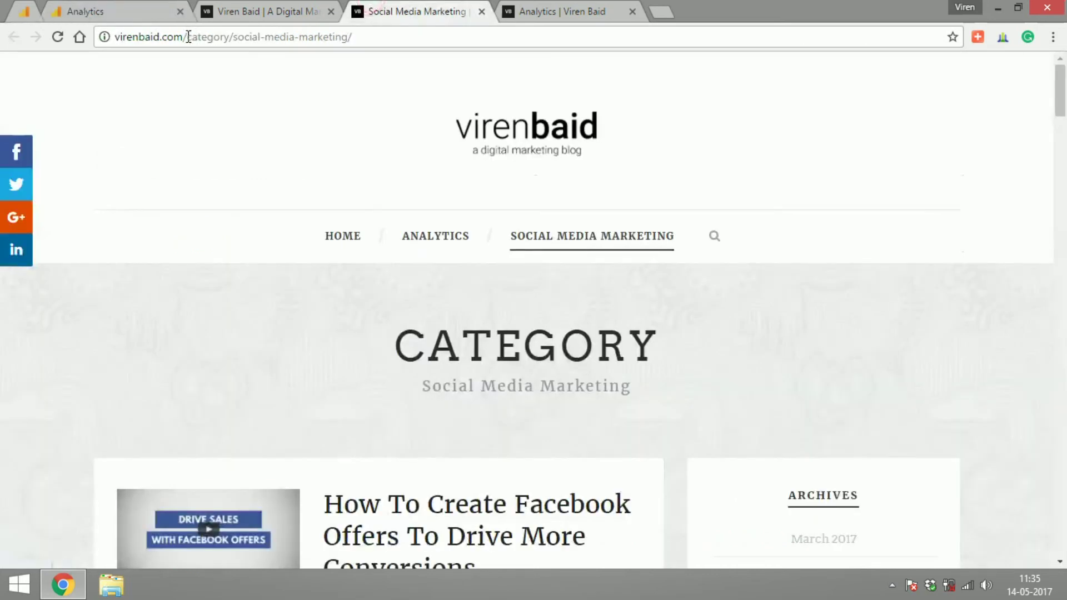
pyautogui.moveTo(184, 37); pyautogui.dragTo(402, 34)
pyautogui.hotkey('ctrl', 'c')
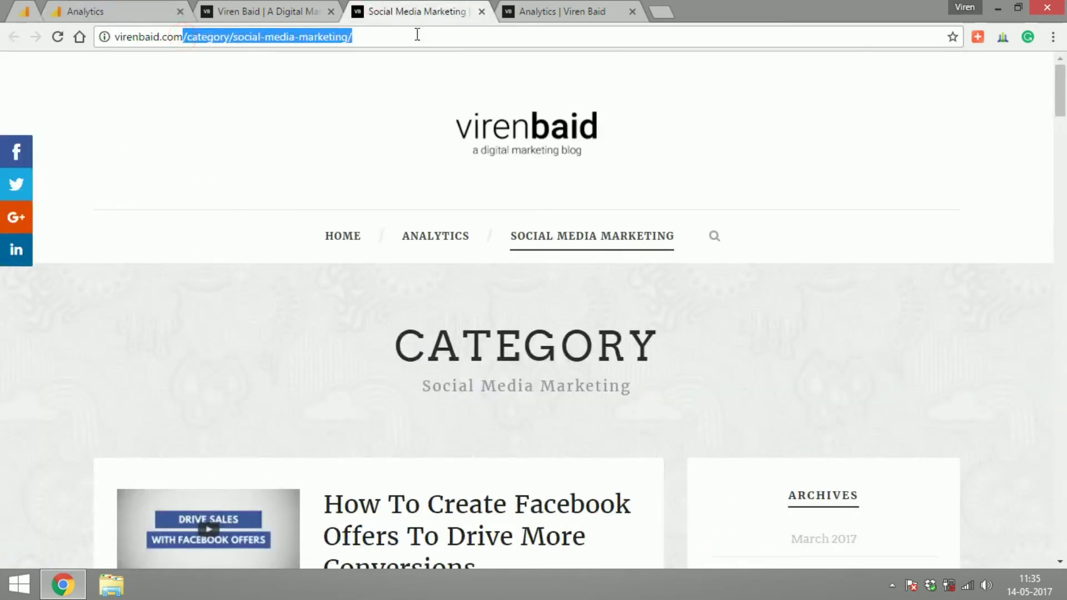
pyautogui.click(114, 6)
# Paste /category/social-media-marketing/ as the subdirectory, verify the filter, and save it
pyautogui.click(389, 446)
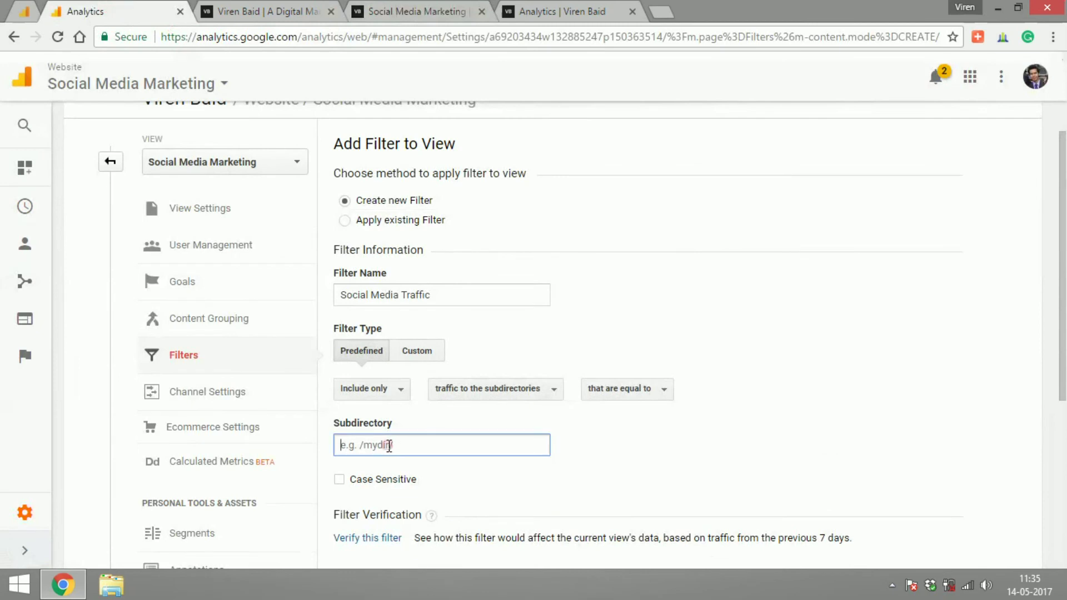
pyautogui.hotkey('ctrl', 'v')
pyautogui.click(707, 484)
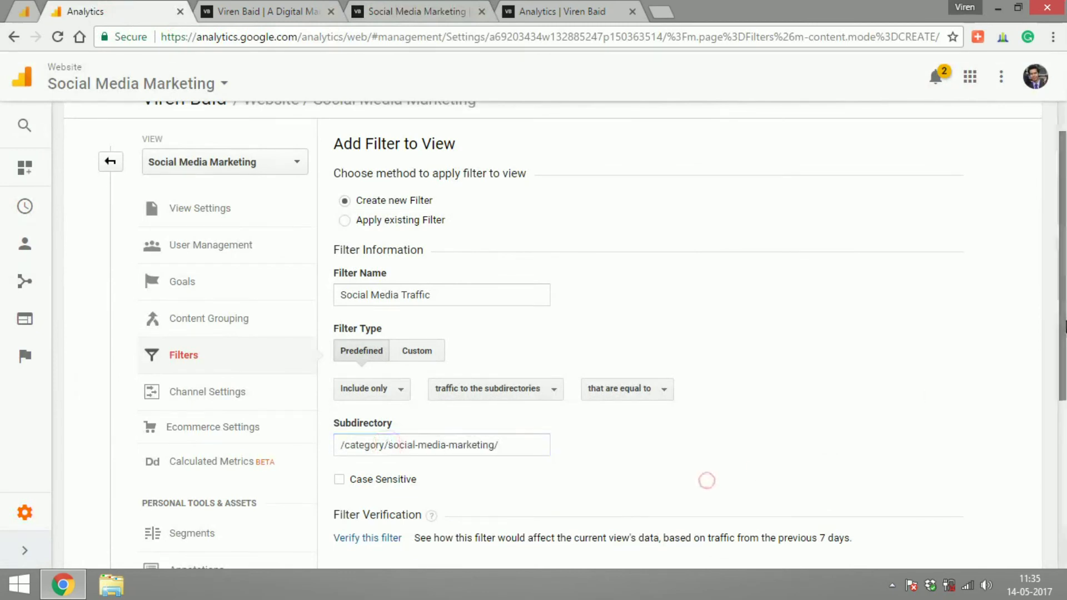
pyautogui.scroll(-2, 1062, 389)
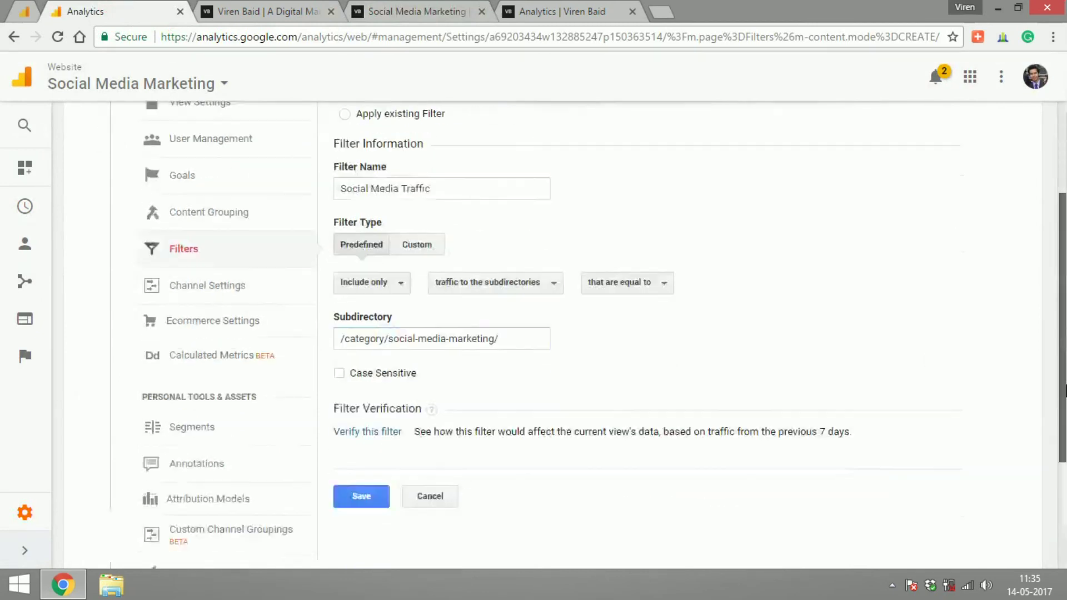
pyautogui.click(366, 429)
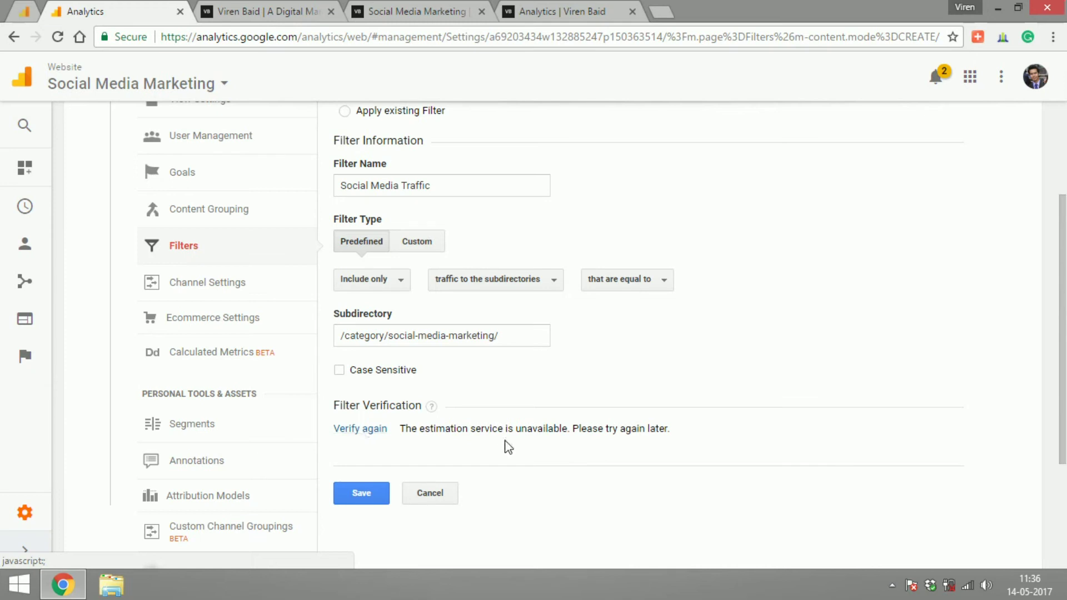
pyautogui.click(370, 495)
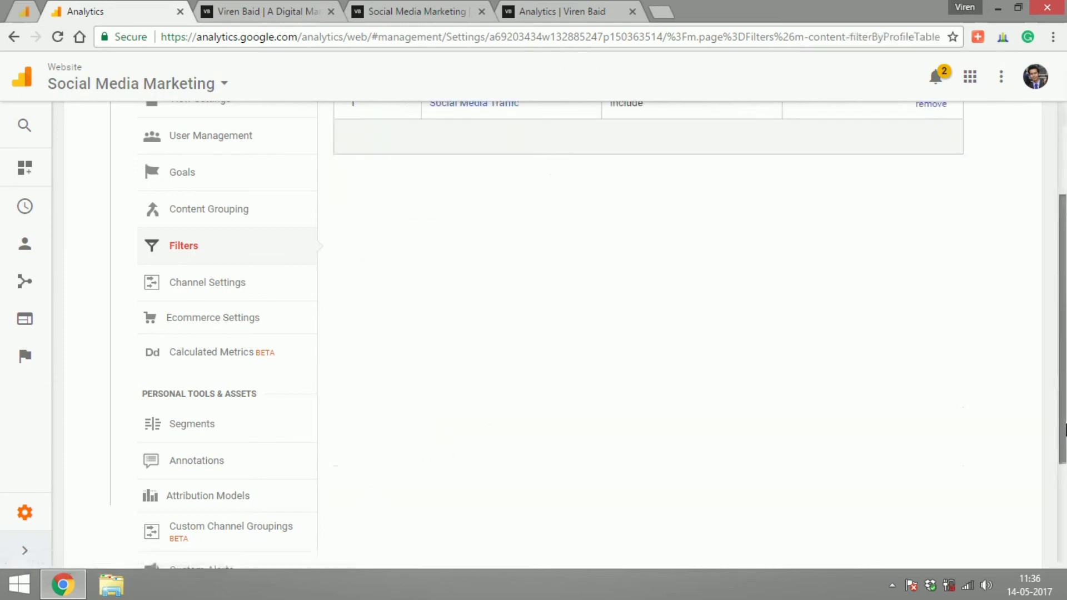
pyautogui.click(110, 210)
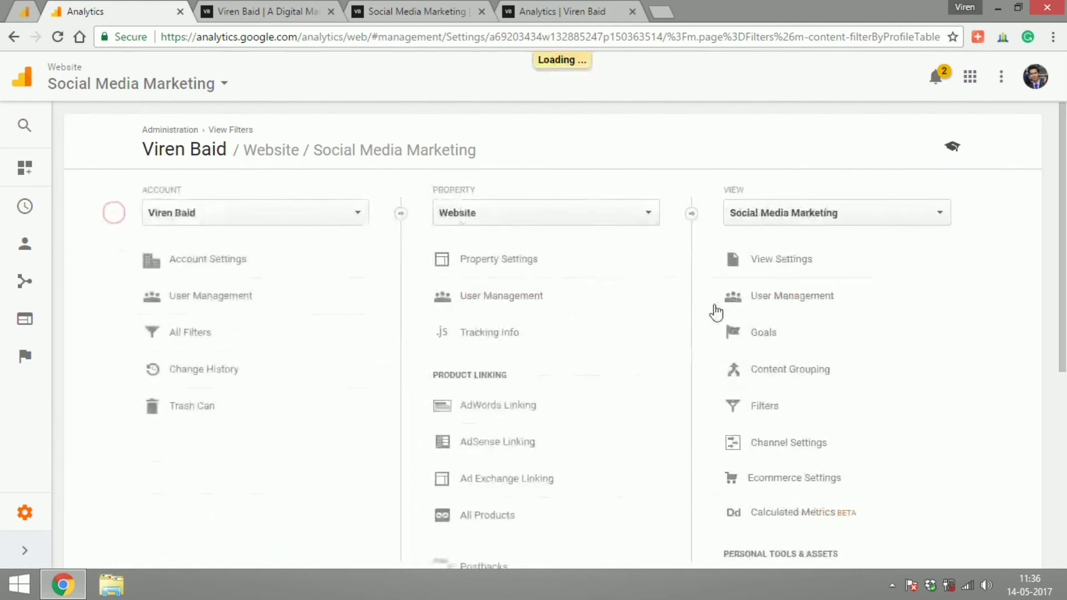
# Switch to the Social Media Marketing view and open its Audience Overview report
pyautogui.click(780, 218)
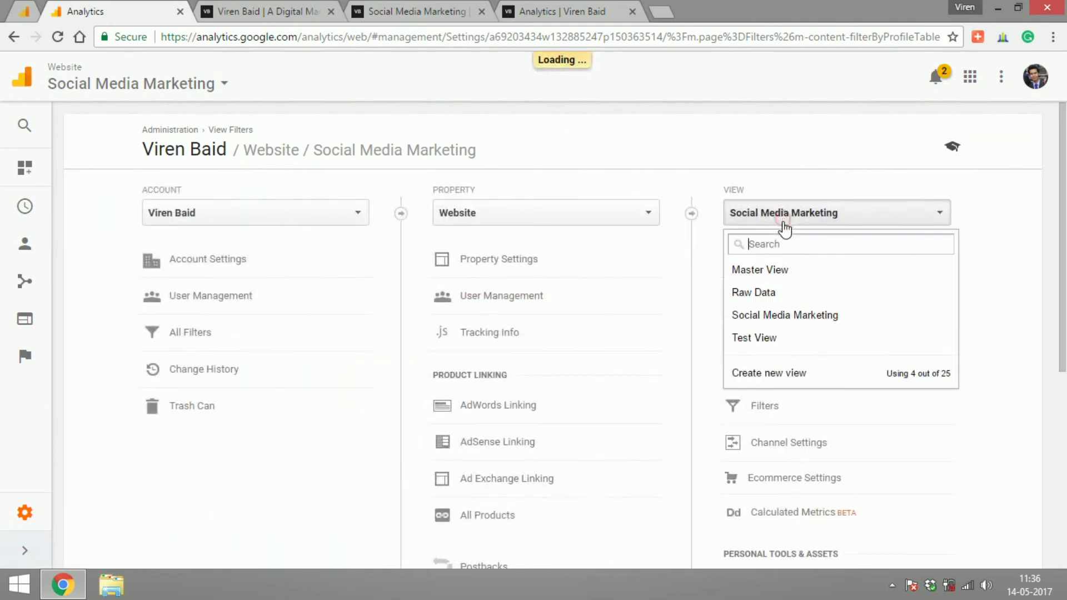
pyautogui.click(775, 317)
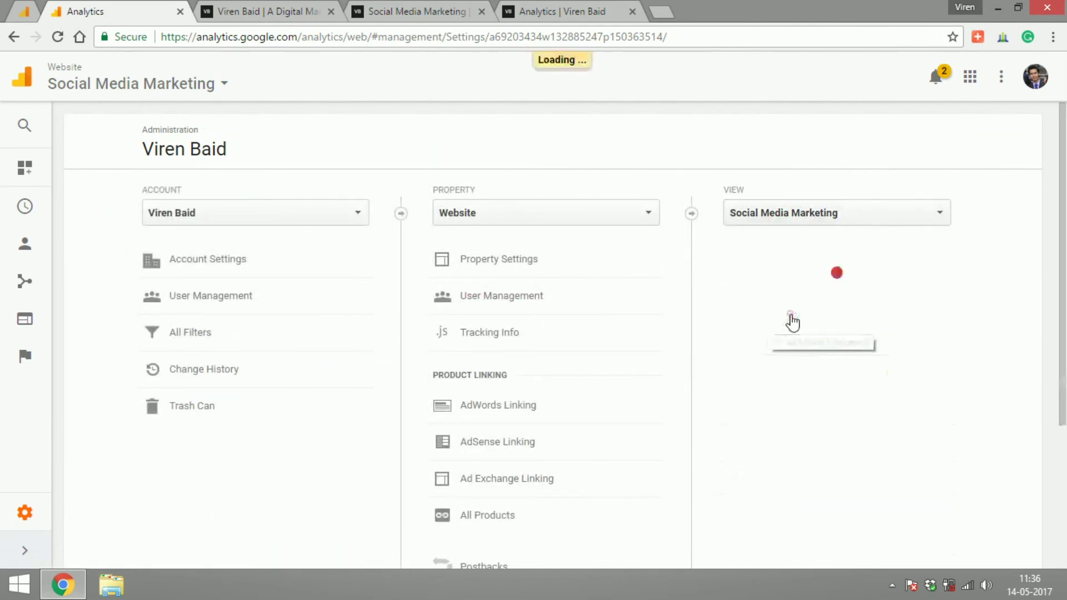
pyautogui.click(24, 238)
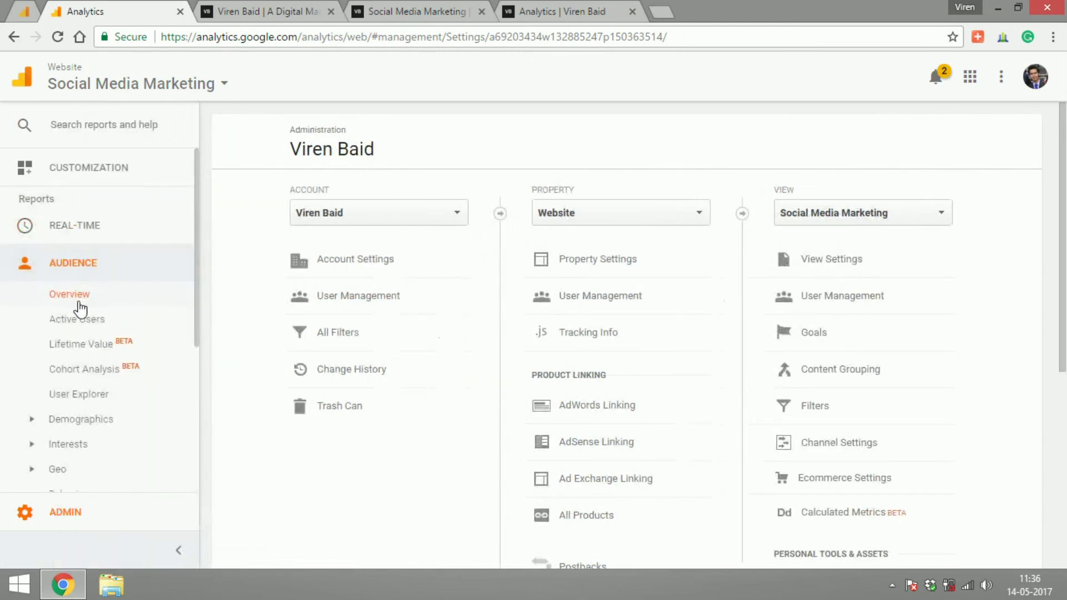
pyautogui.click(80, 304)
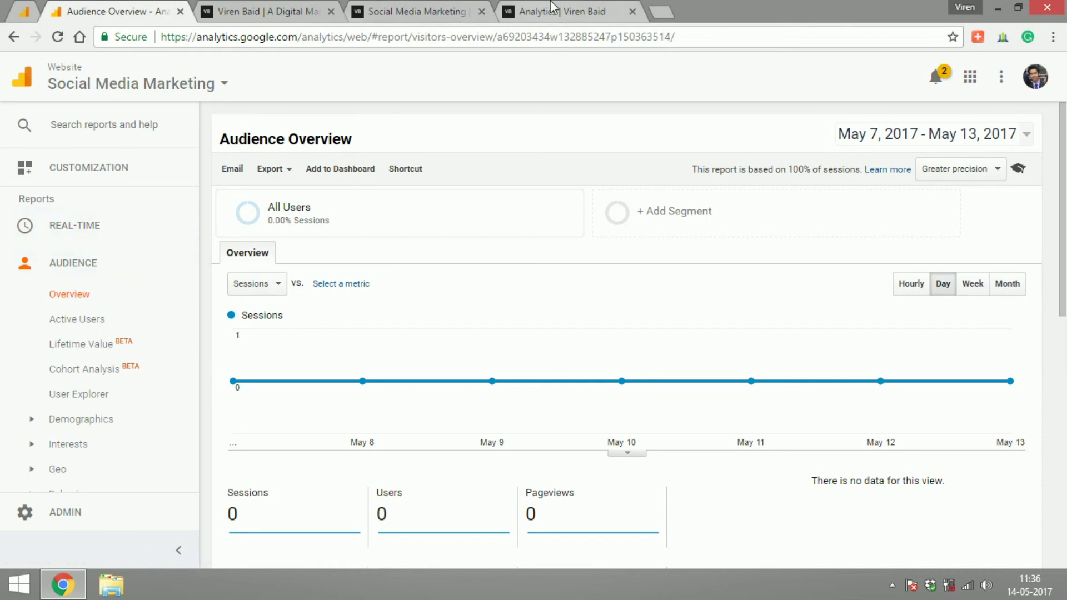
# Reload the blog's social media category page, then check Real-Time reports in Analytics
pyautogui.click(404, 6)
pyautogui.press('Return')
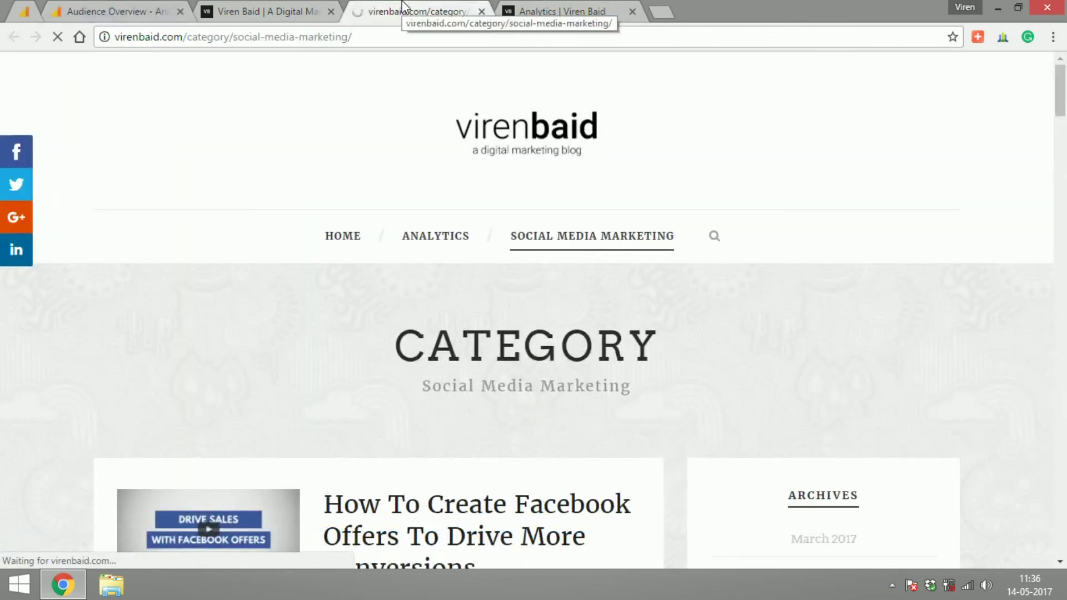
pyautogui.click(138, 10)
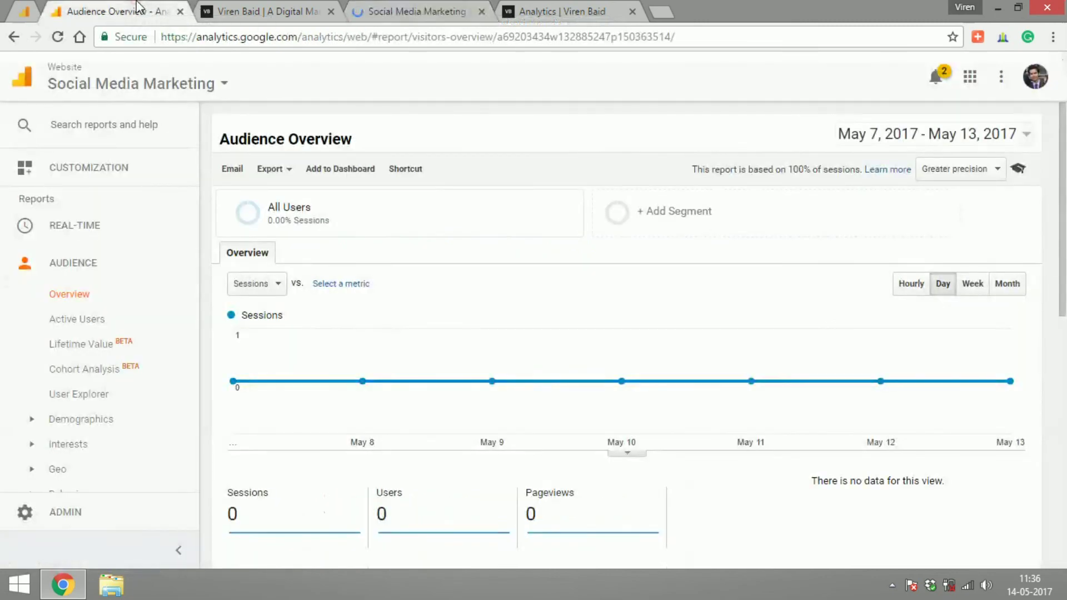
pyautogui.click(79, 226)
# Open the Real-Time overview and check Top Active Pages and the map for active users
pyautogui.click(64, 264)
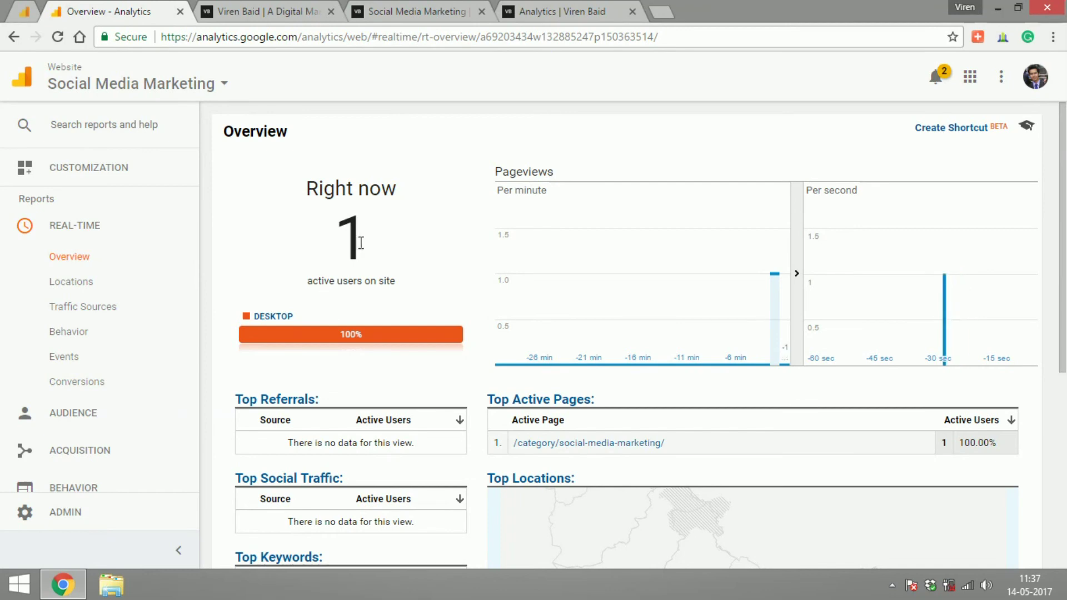
pyautogui.scroll(-3, 358, 395)
pyautogui.moveTo(684, 472)
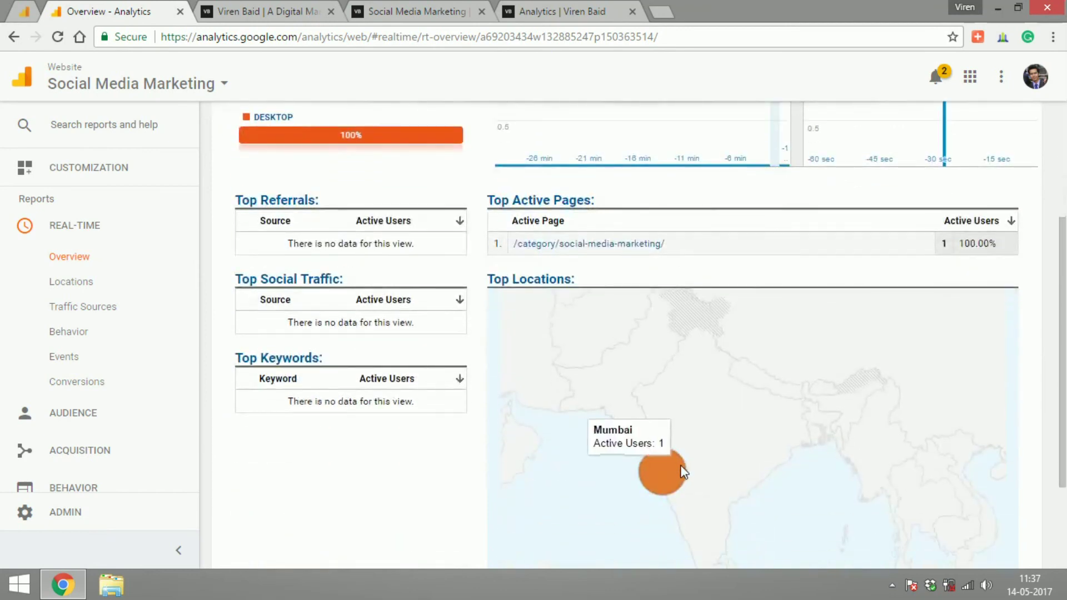
pyautogui.scroll(3, 465, 427)
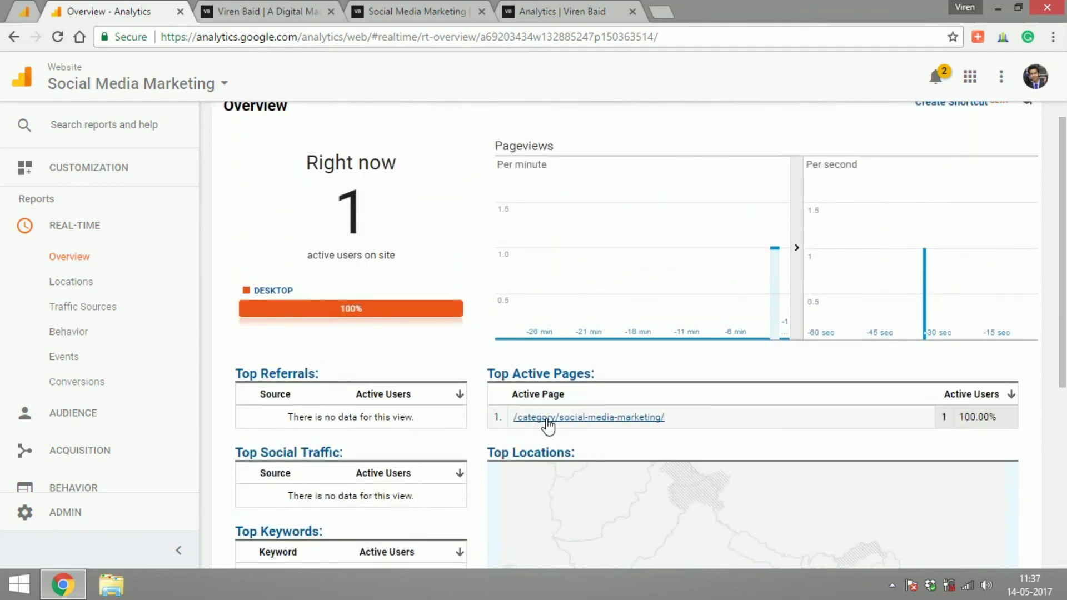
# Cycle through the blog's Analytics, home and social media category pages, then return to Real-Time
pyautogui.click(551, 5)
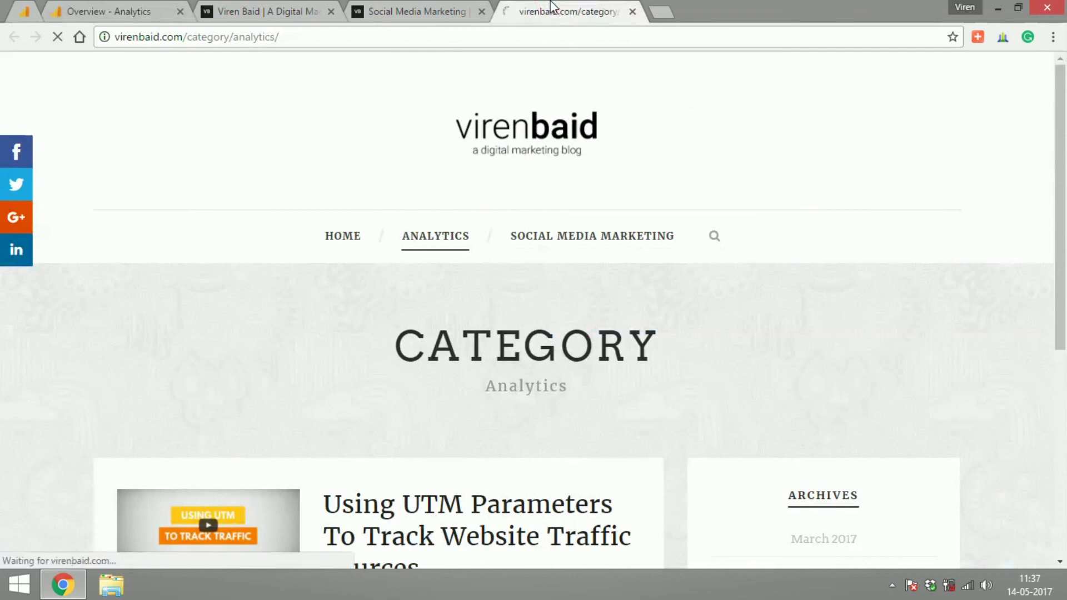
pyautogui.click(271, 7)
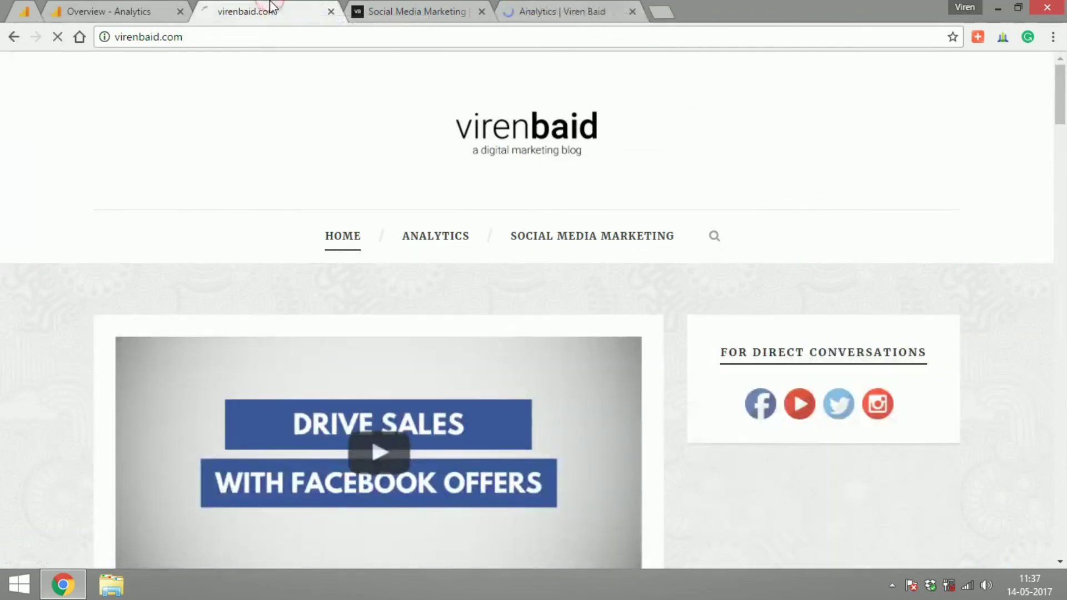
pyautogui.click(371, 7)
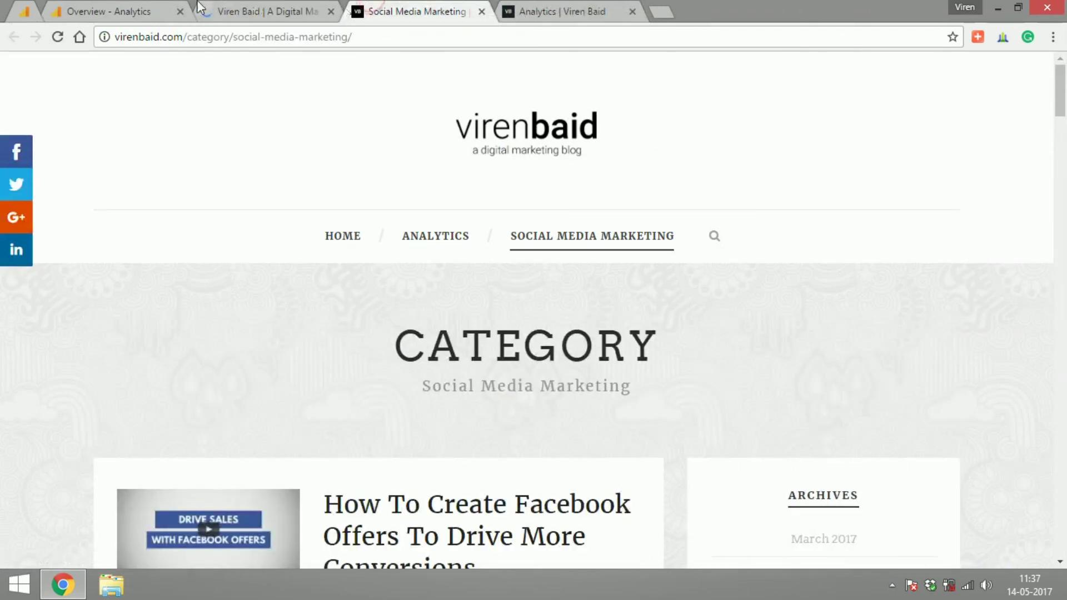
pyautogui.click(149, 8)
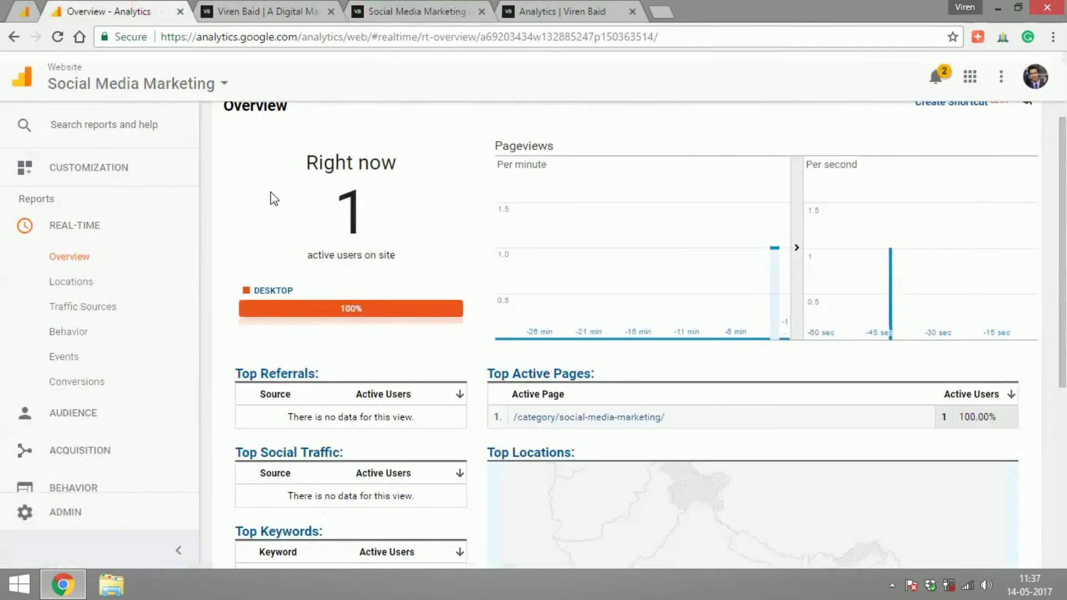
# Go to Admin and confirm the View list holds all four views, keeping Social Media Marketing selected
pyautogui.click(91, 515)
pyautogui.click(874, 222)
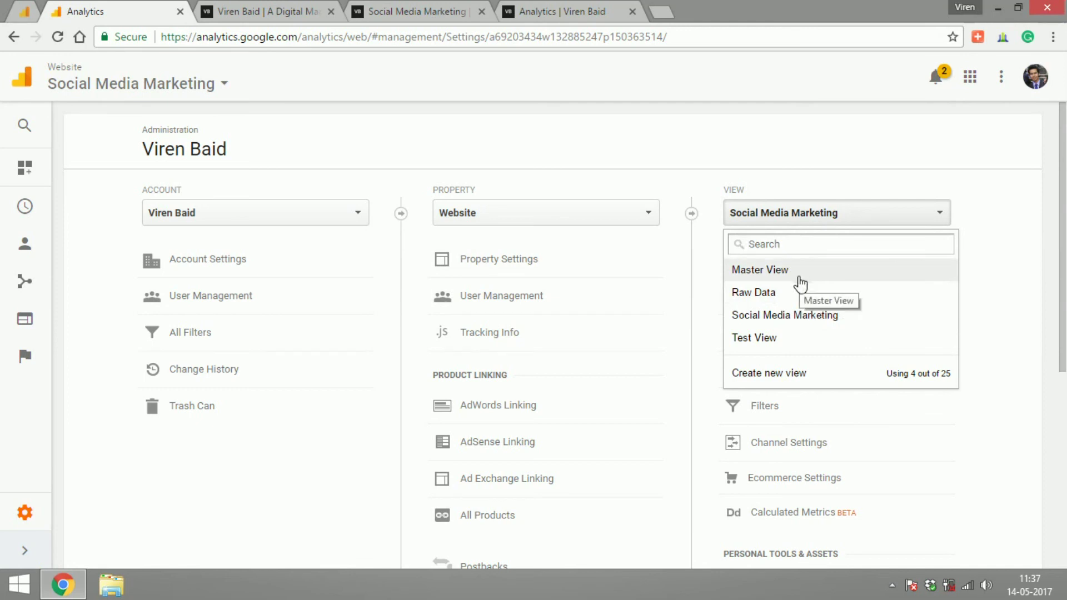
pyautogui.click(791, 316)
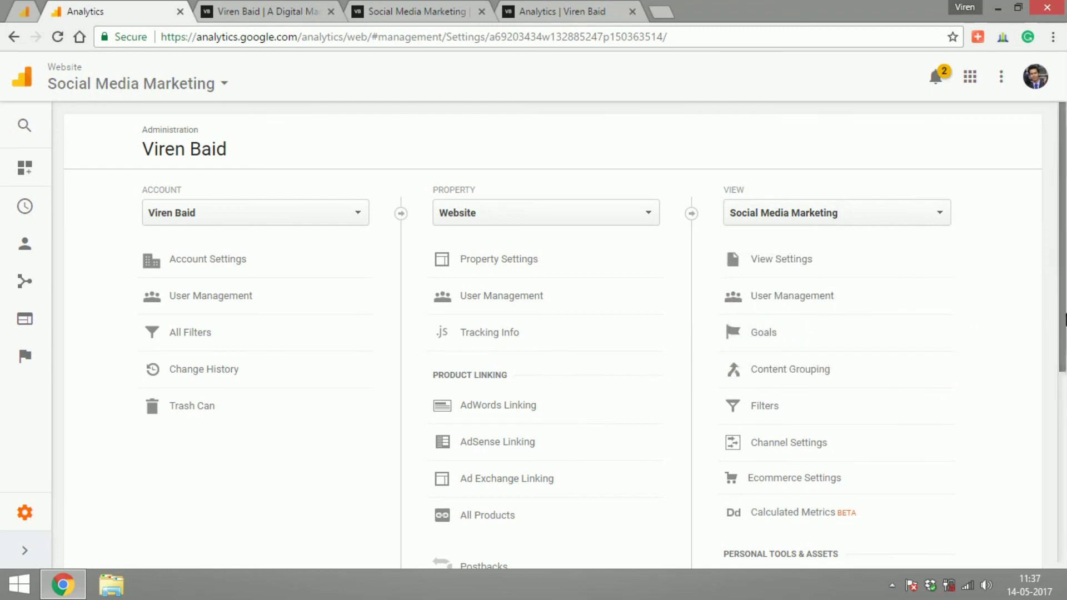
pyautogui.moveTo(1060, 329); pyautogui.dragTo(1065, 351)
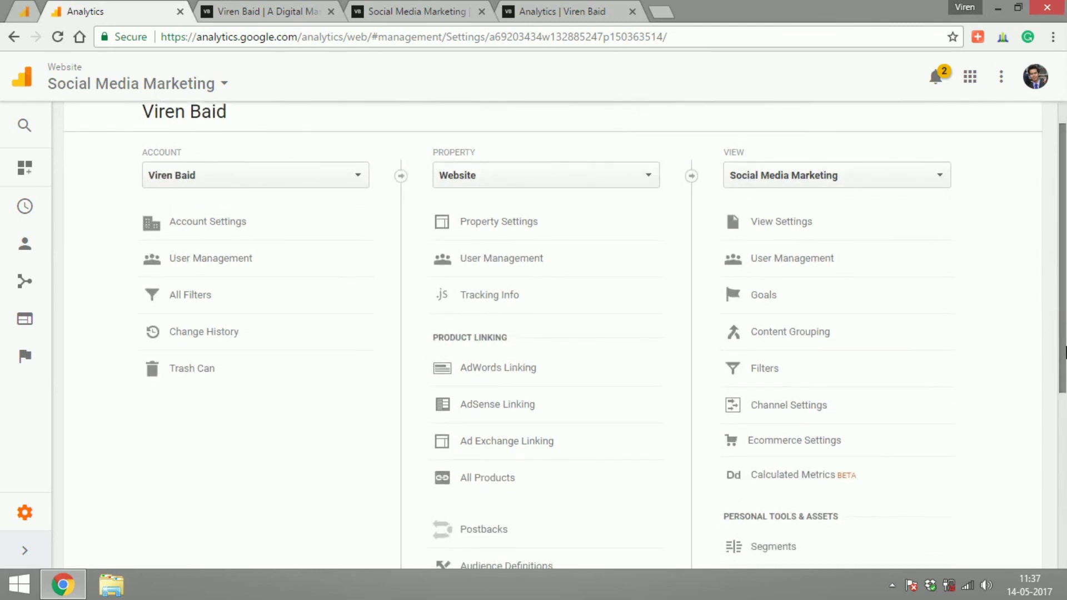